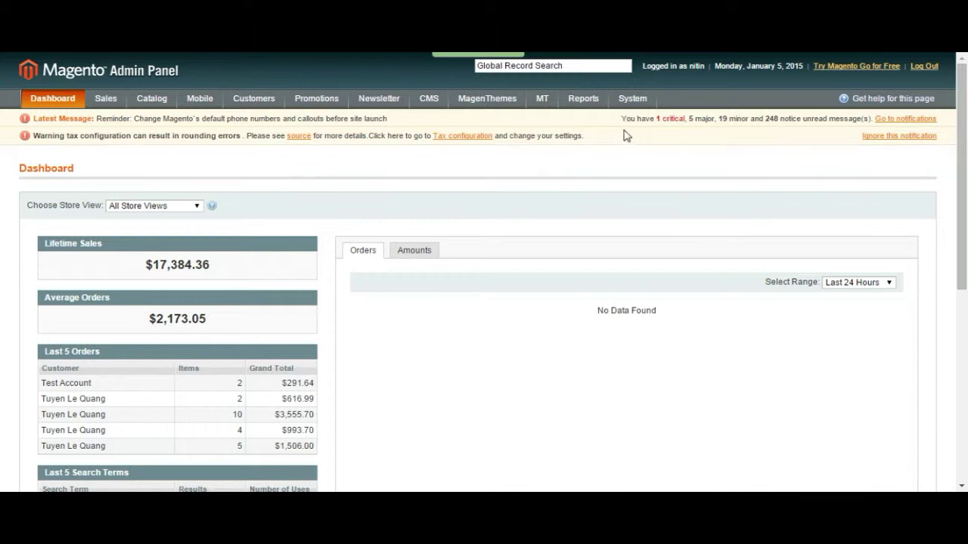
Step: Open the Payment Methods section of the Sales settings in the system configuration
mouse_move(632, 99)
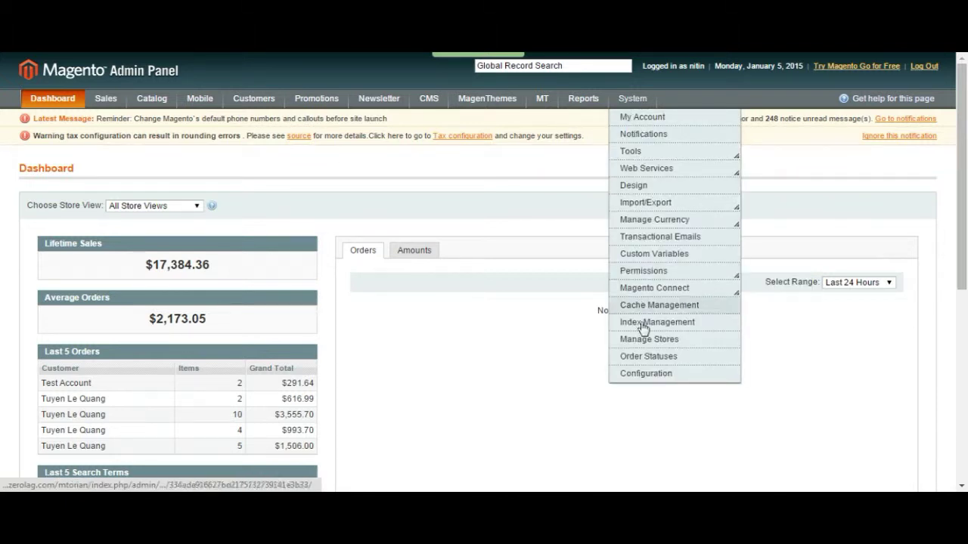
left_click(649, 373)
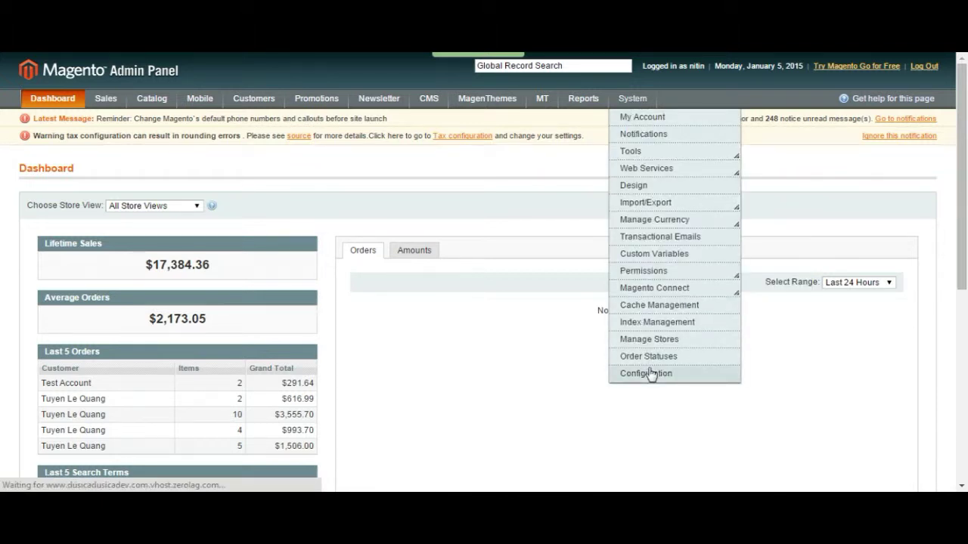
scroll(119, 251, "down", 4)
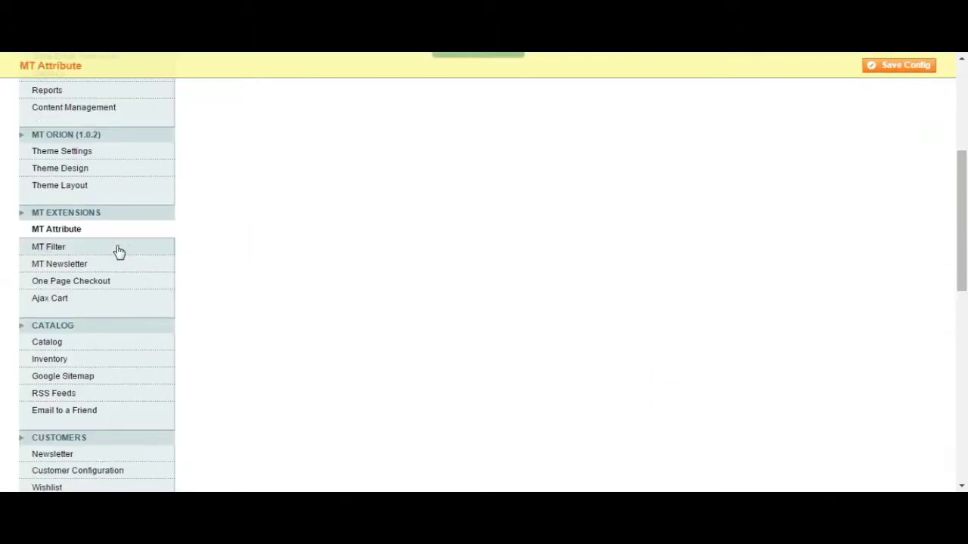
scroll(119, 251, "down", 5)
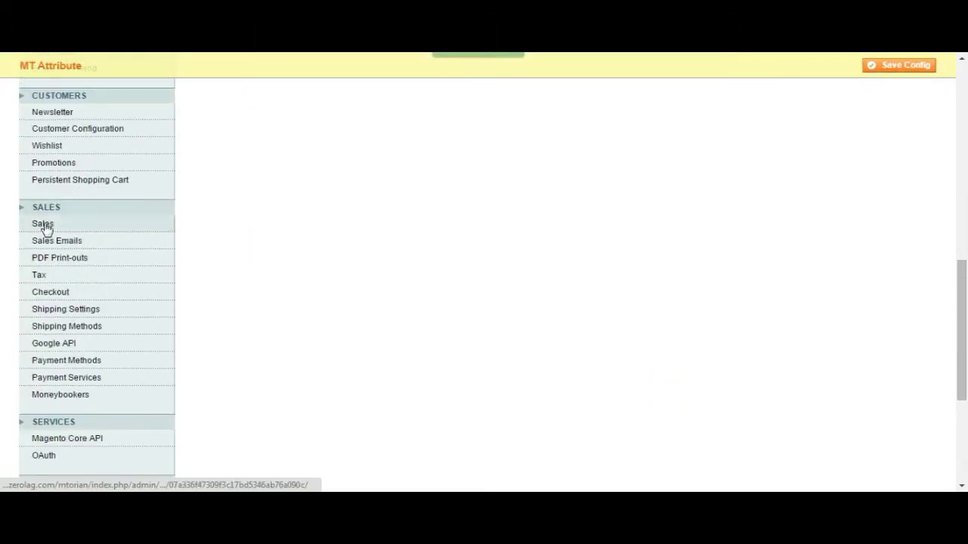
left_click(100, 366)
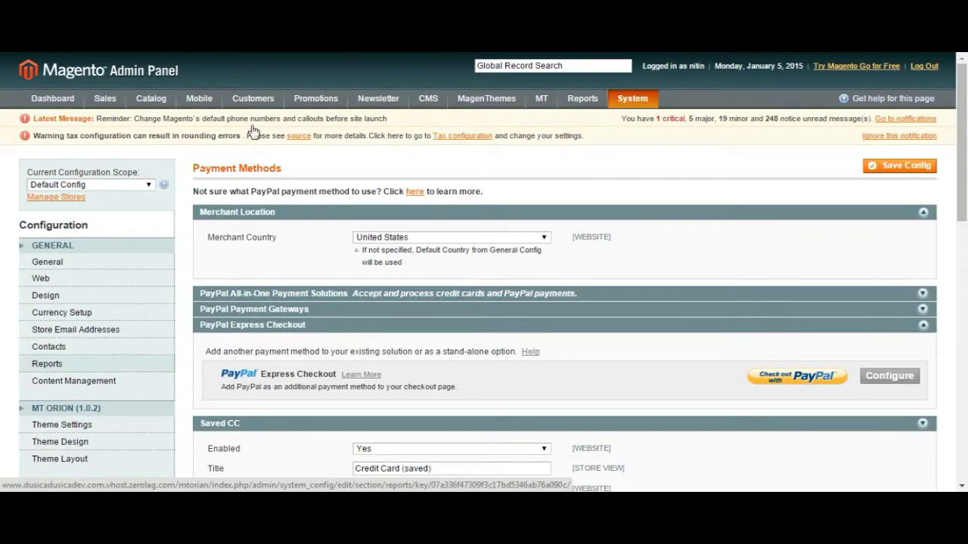
Step: Look over the merchant location and the list of payment methods down to Authorize.net
scroll(249, 251, "down", 3)
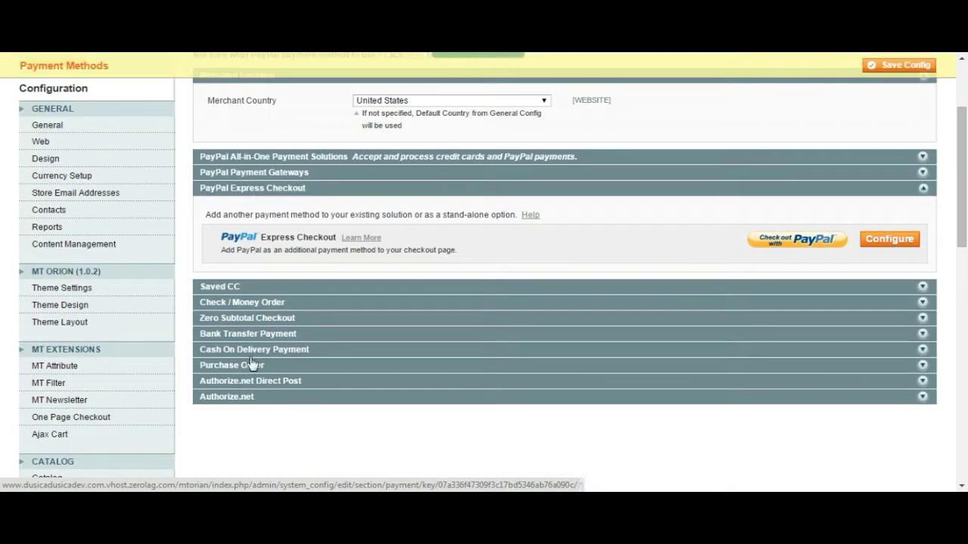
left_click_drag(257, 406, 257, 242)
left_click(275, 412)
scroll(277, 420, "up", 3)
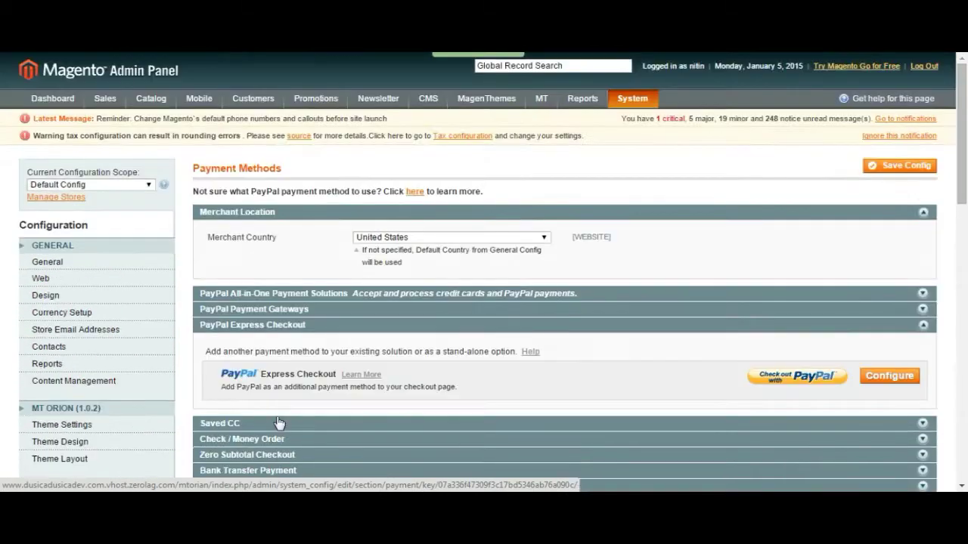
left_click_drag(243, 243, 285, 239)
left_click(293, 243)
scroll(280, 240, "down", 2)
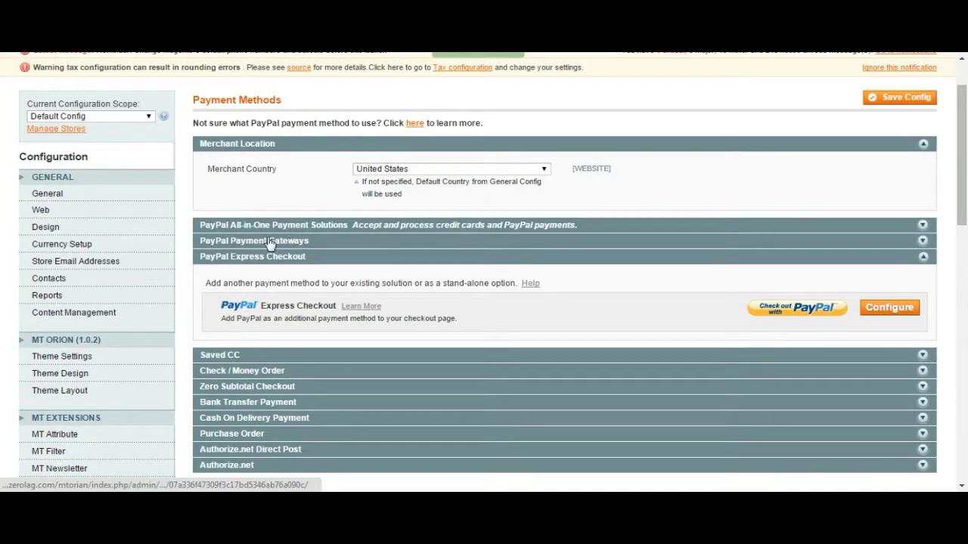
Step: Inspect the options under PayPal All-in-One Payment Solutions and PayPal Payment Gateways, collapsing each section again
left_click(301, 225)
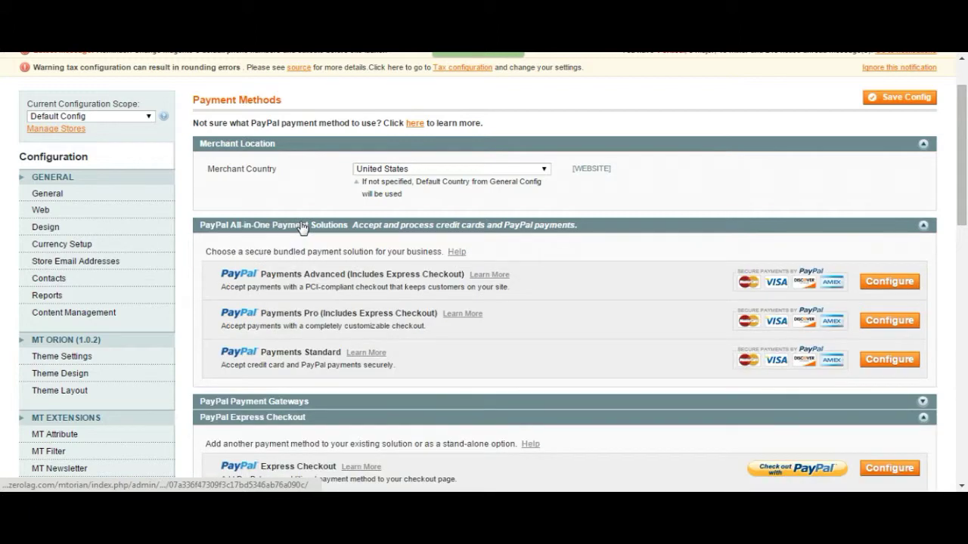
left_click(301, 225)
left_click(293, 241)
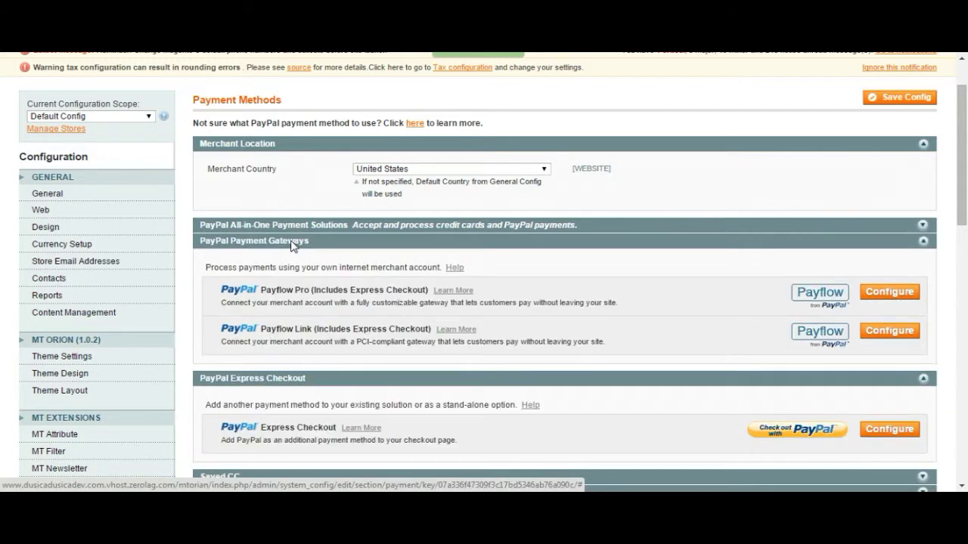
left_click(292, 241)
left_click(306, 227)
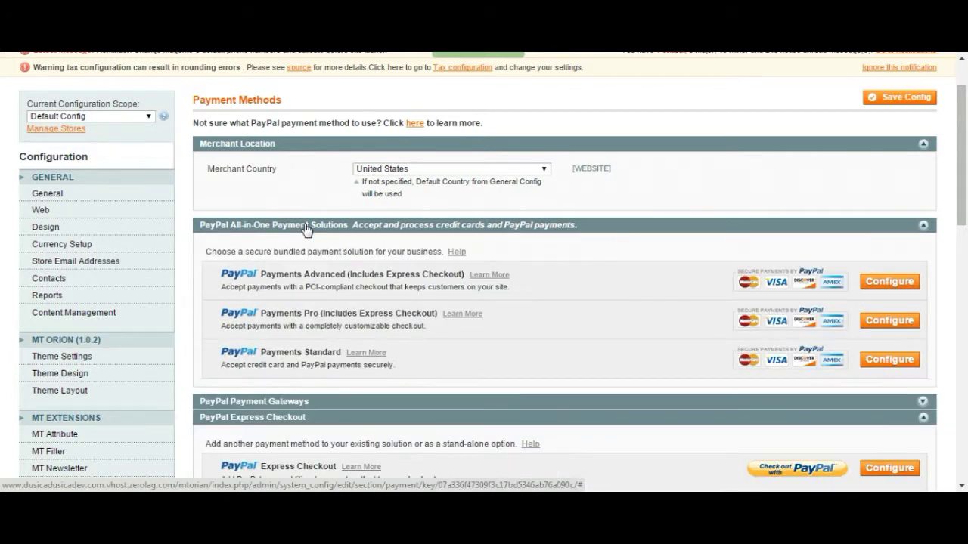
left_click(306, 226)
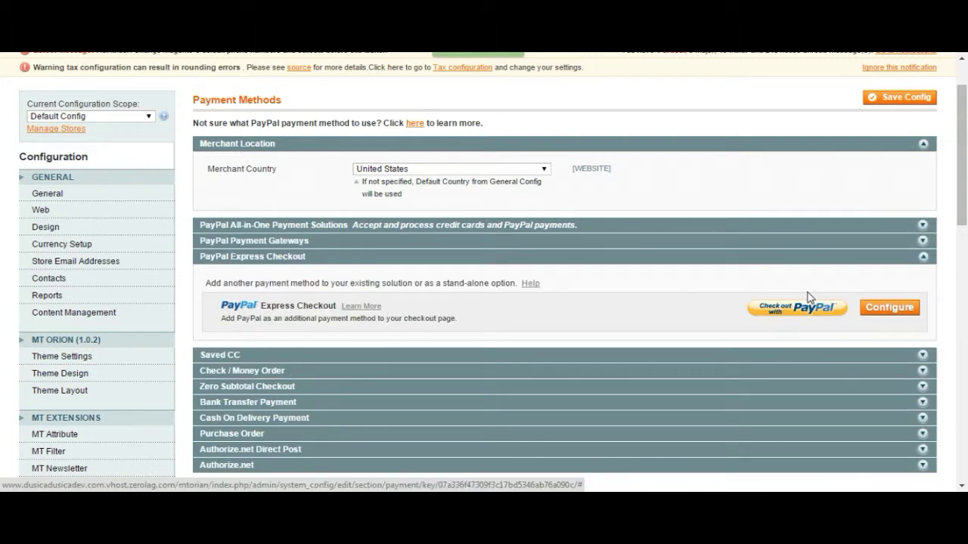
Step: Open the PayPal Express Checkout configuration at its required PayPal settings
left_click(904, 311)
scroll(484, 309, "down", 1)
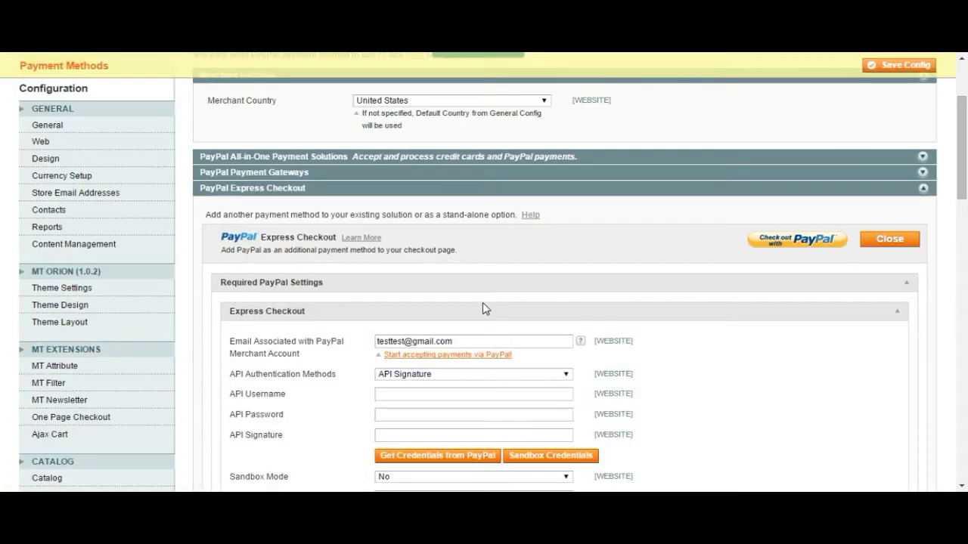
scroll(505, 276, "down", 1)
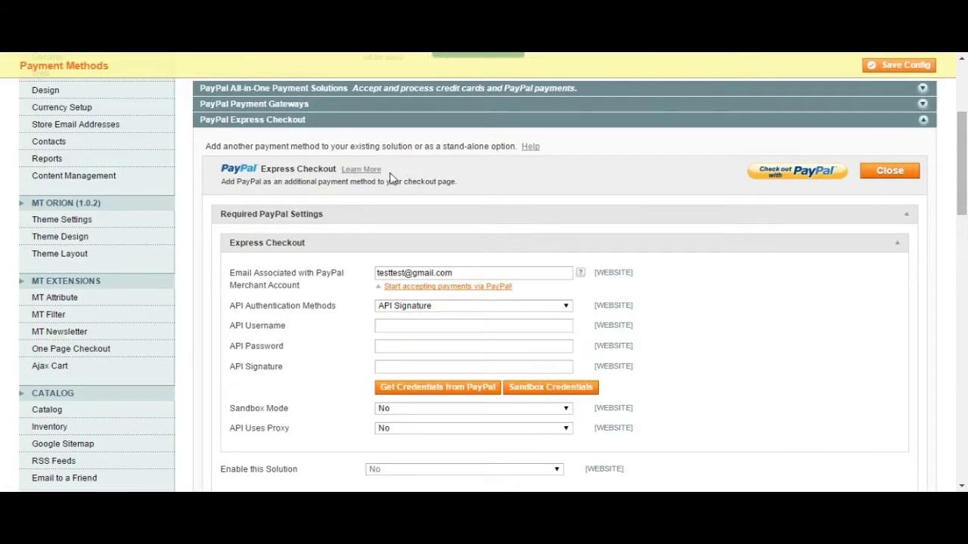
scroll(341, 249, "down", 1)
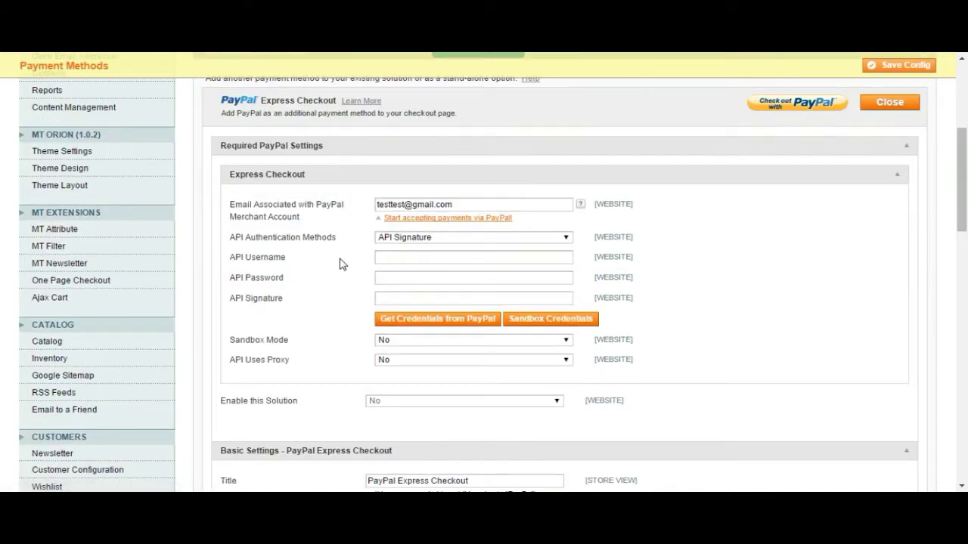
Step: Examine the field for the email associated with the PayPal merchant account in the Express Checkout settings
scroll(346, 242, "up", 1)
left_click_drag(474, 274, 355, 283)
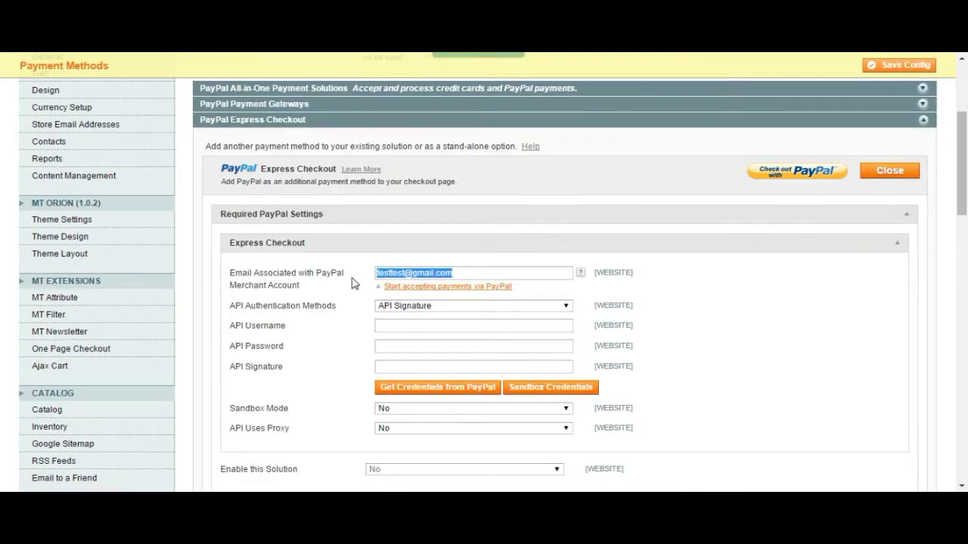
left_click(431, 273)
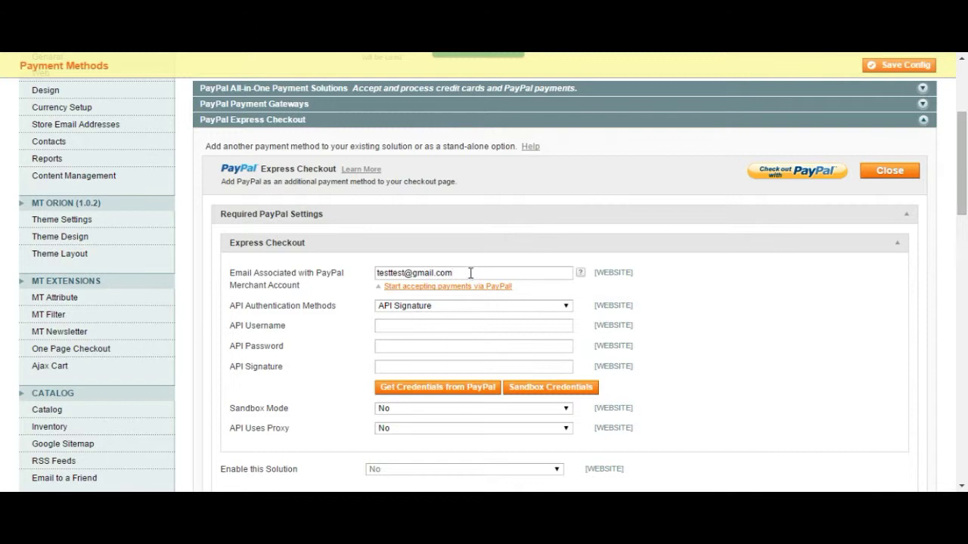
left_click(466, 273)
left_click_drag(379, 273, 464, 273)
left_click(466, 273)
left_click_drag(454, 273, 385, 269)
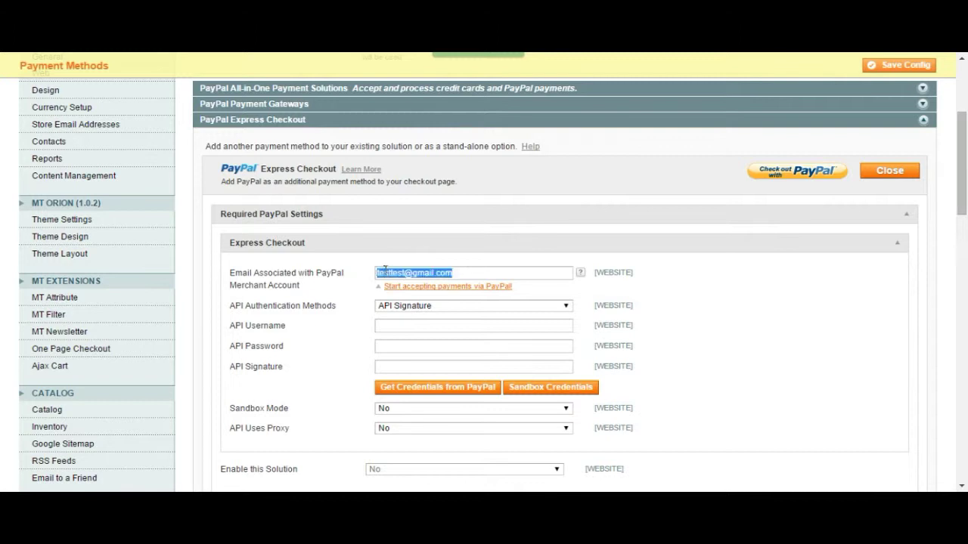
left_click(432, 272)
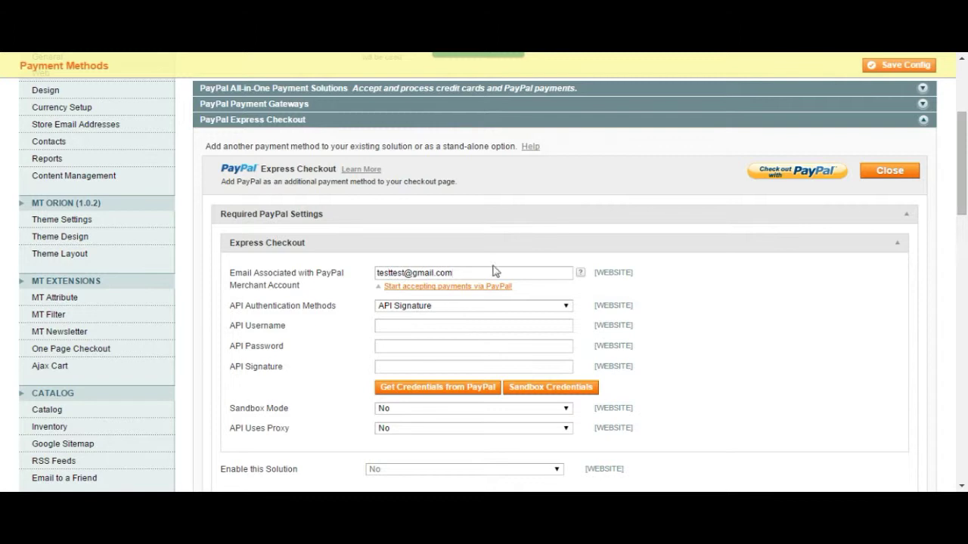
left_click_drag(451, 272, 374, 273)
left_click(358, 270)
Step: Review the Express Checkout settings, including merchant email, API credentials, Enable this Solution, and the basic, advanced and billing agreement options
scroll(337, 275, "down", 10)
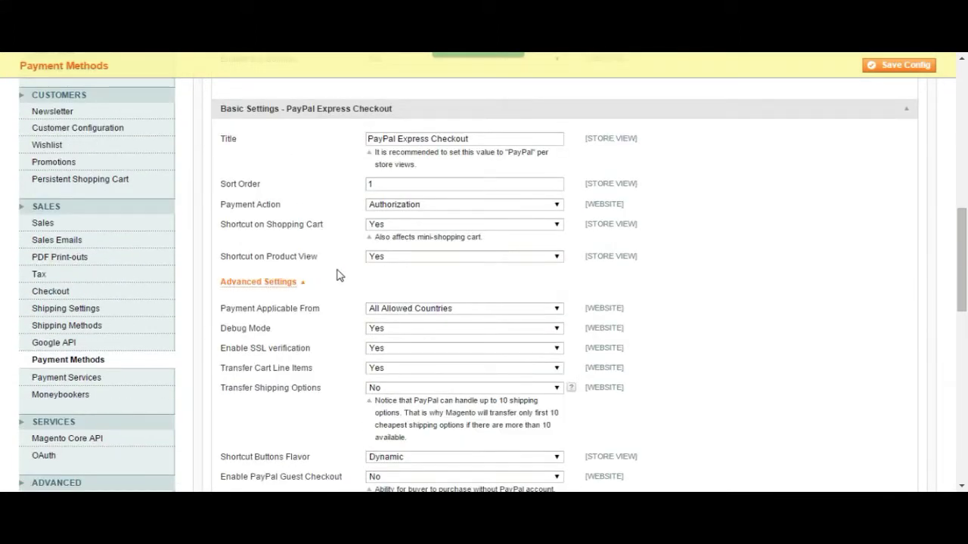
scroll(337, 275, "down", 5)
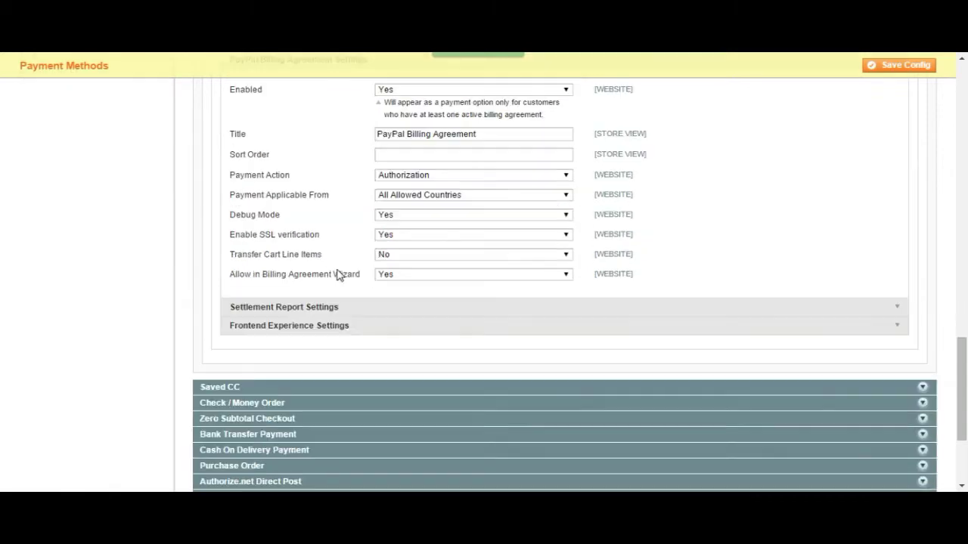
scroll(338, 276, "up", 15)
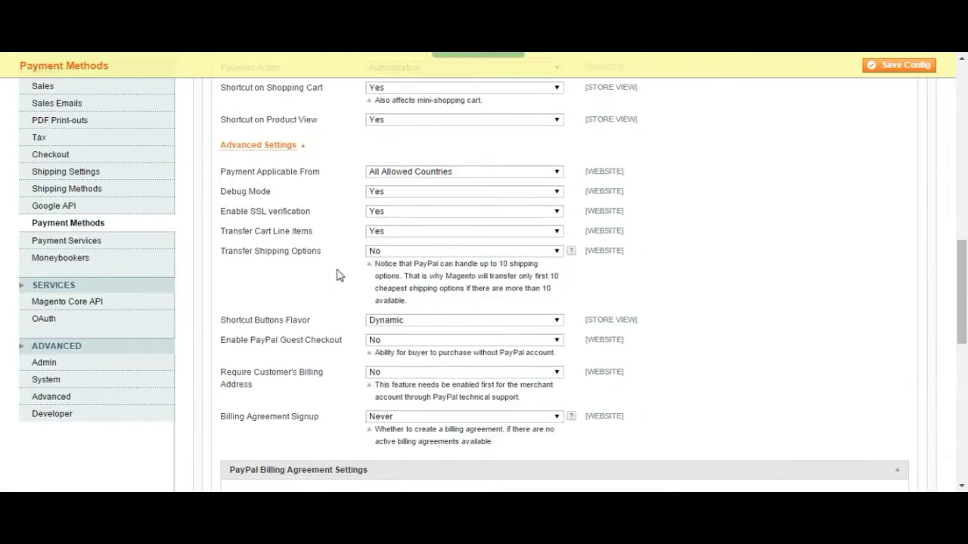
scroll(337, 275, "up", 8)
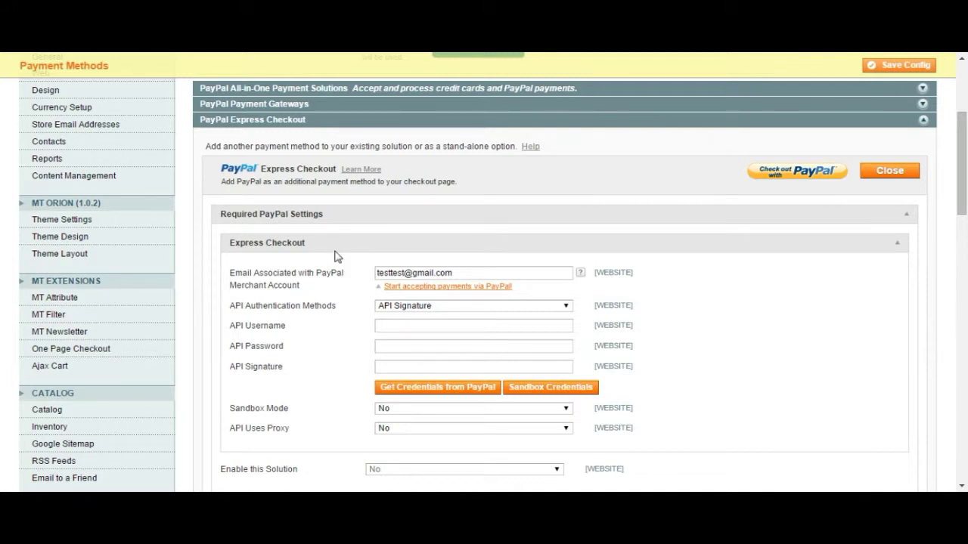
scroll(337, 257, "down", 1)
left_click_drag(460, 206, 305, 221)
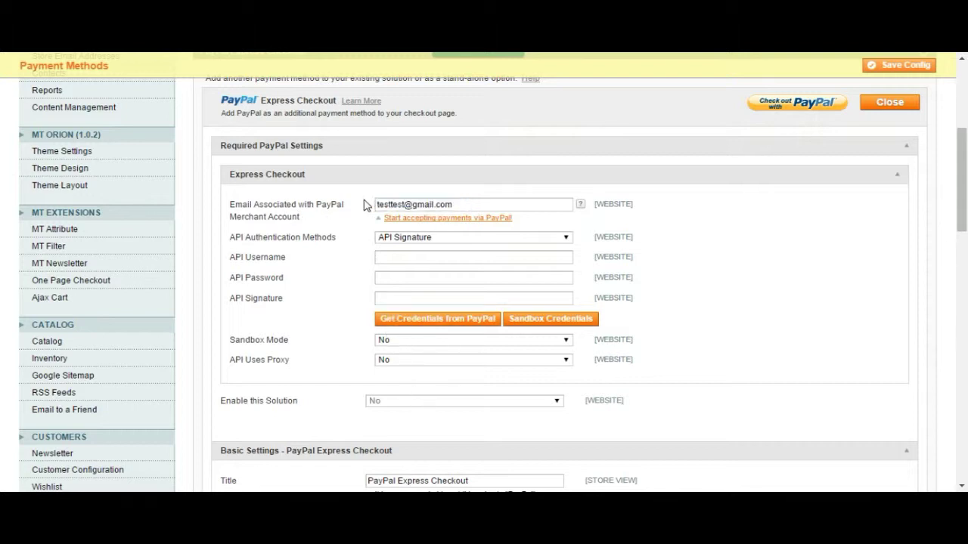
scroll(365, 200, "down", 1)
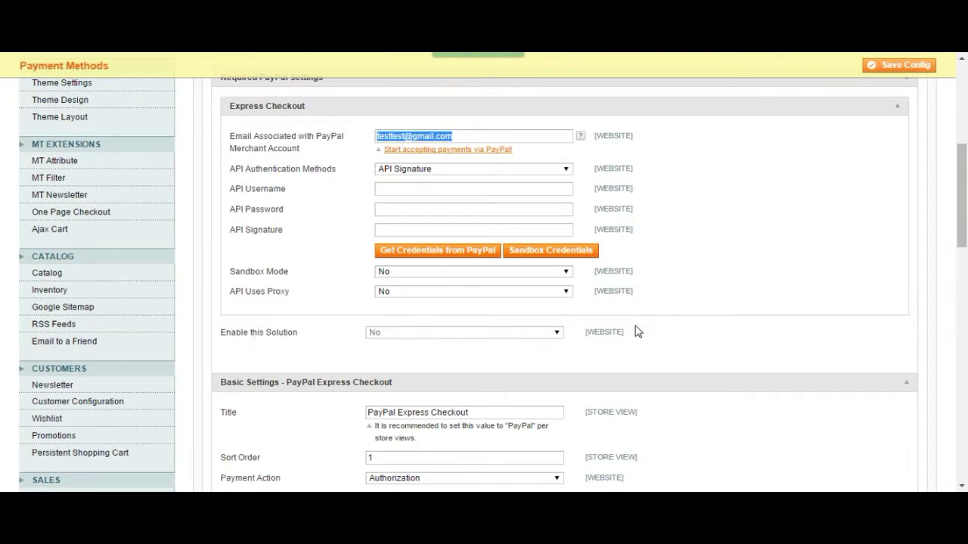
double_click(387, 134)
left_click(425, 136)
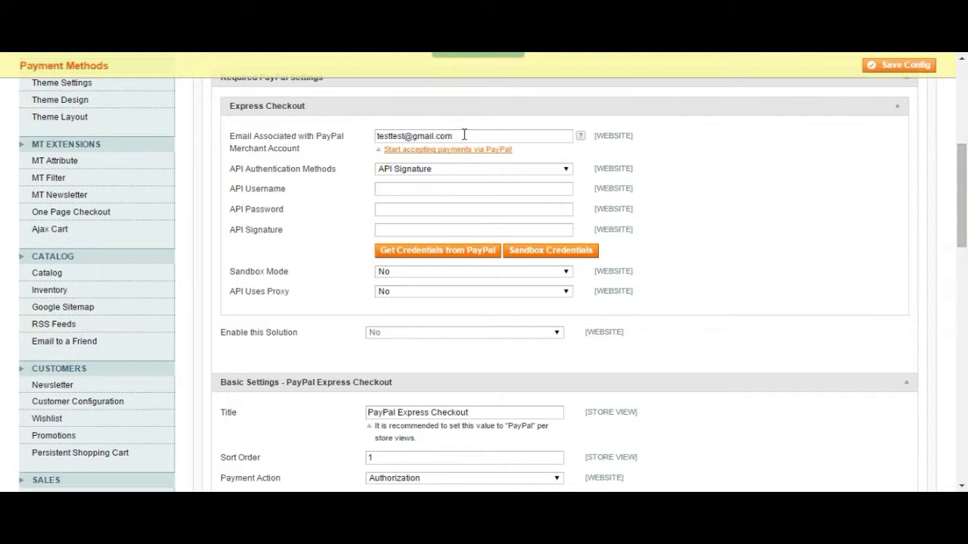
scroll(273, 139, "down", 1)
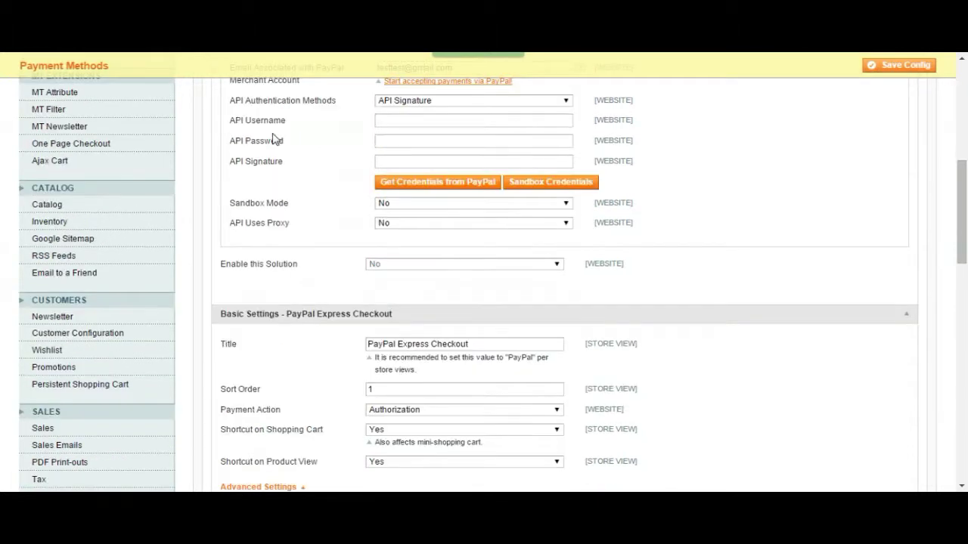
left_click_drag(223, 264, 300, 268)
left_click(301, 268)
Step: Change the title in the PayPal Express Checkout basic settings to PAYPAL
scroll(303, 269, "down", 1)
scroll(323, 251, "down", 1)
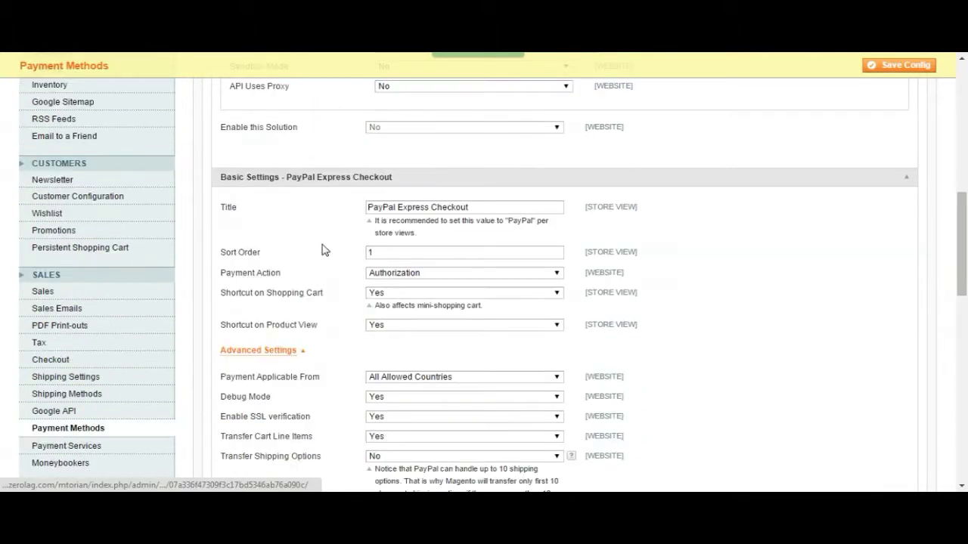
left_click_drag(522, 207, 306, 216)
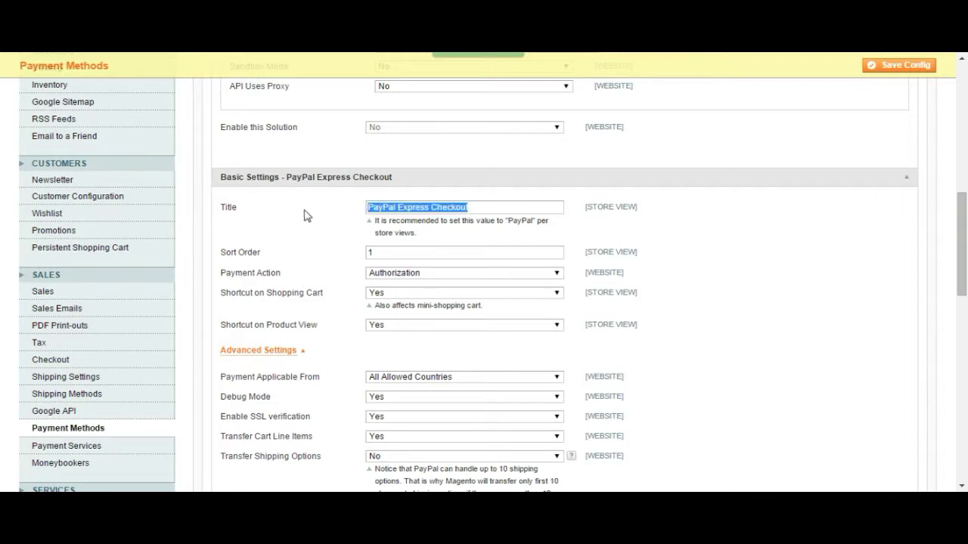
left_click_drag(508, 203, 354, 210)
type("P")
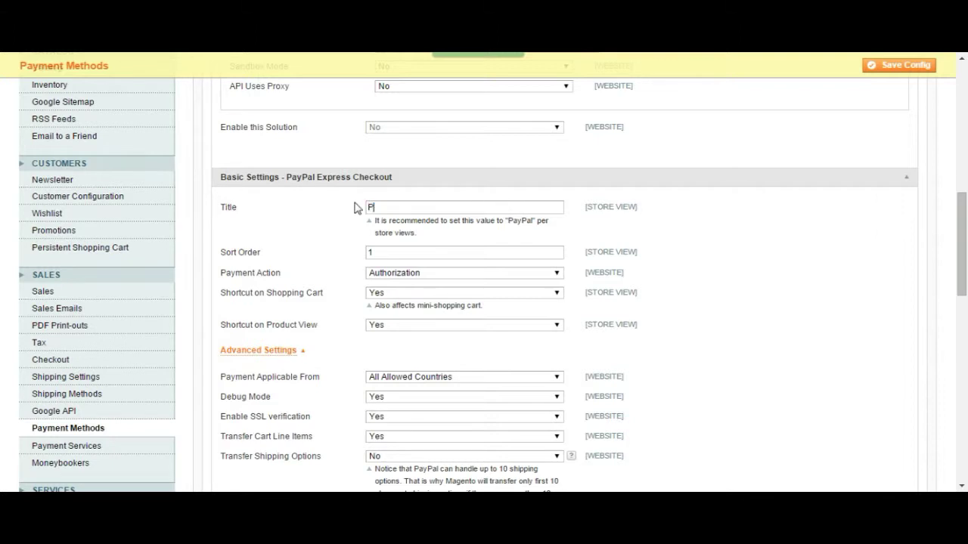
type("AYPAL")
Step: Set the Sort Order of PayPal Express Checkout to 2
left_click_drag(391, 255, 346, 257)
left_click_drag(411, 257, 298, 256)
type("1")
left_click_drag(376, 255, 331, 253)
Step: Choose Authorization as the Payment Action for PayPal Express Checkout
left_click_drag(225, 273, 316, 280)
left_click(391, 279)
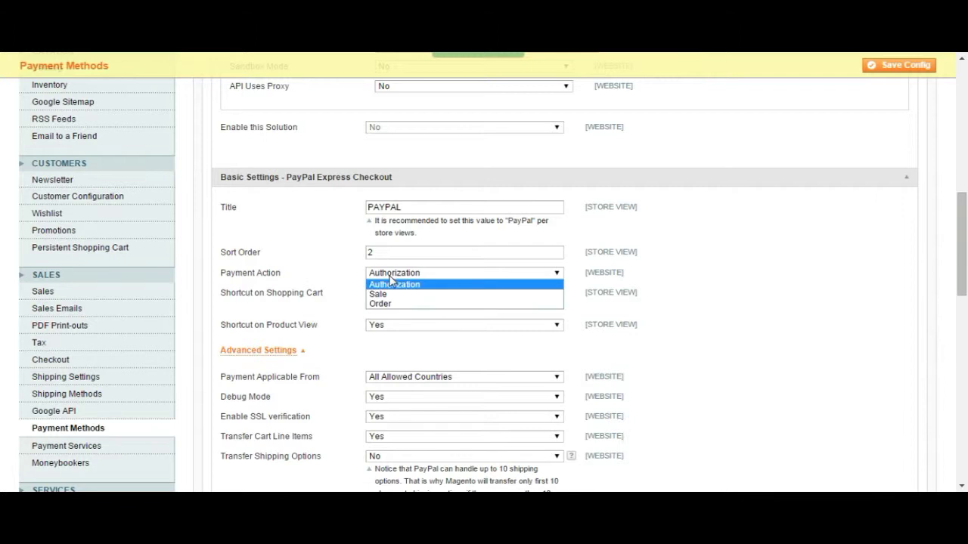
left_click(391, 281)
scroll(314, 282, "down", 1)
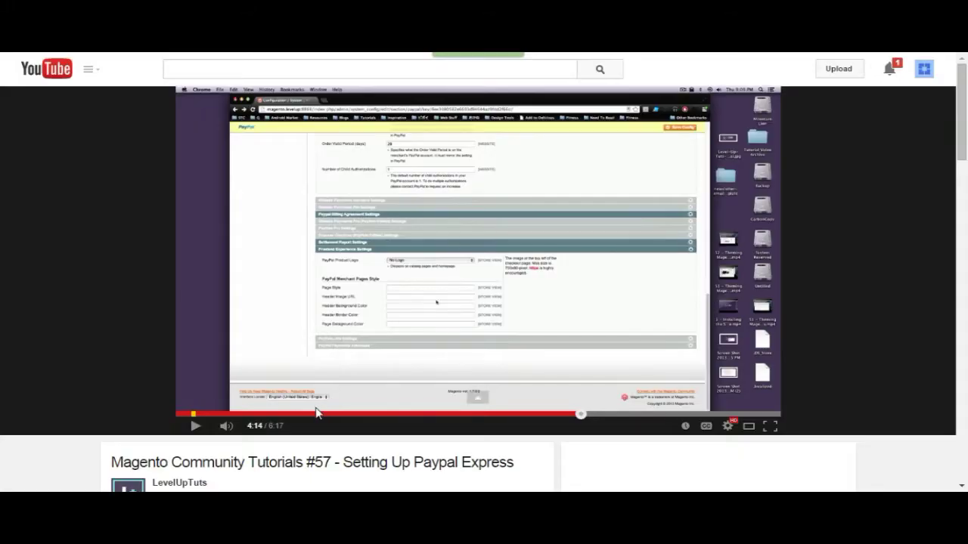
Step: Skip through the YouTube tutorial on setting up PayPal Express to its Express Checkout settings, at about 2:07
left_click(305, 414)
left_click(444, 315)
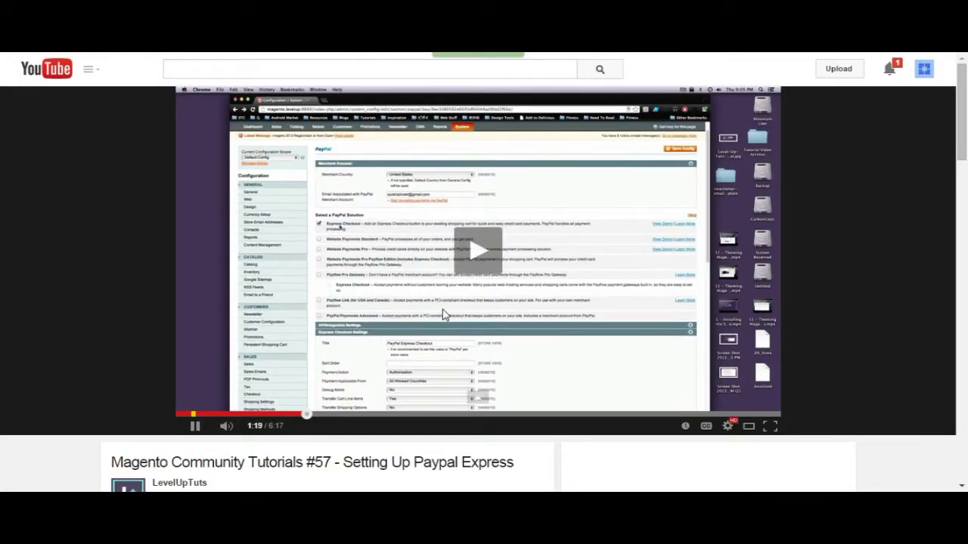
left_click(334, 413)
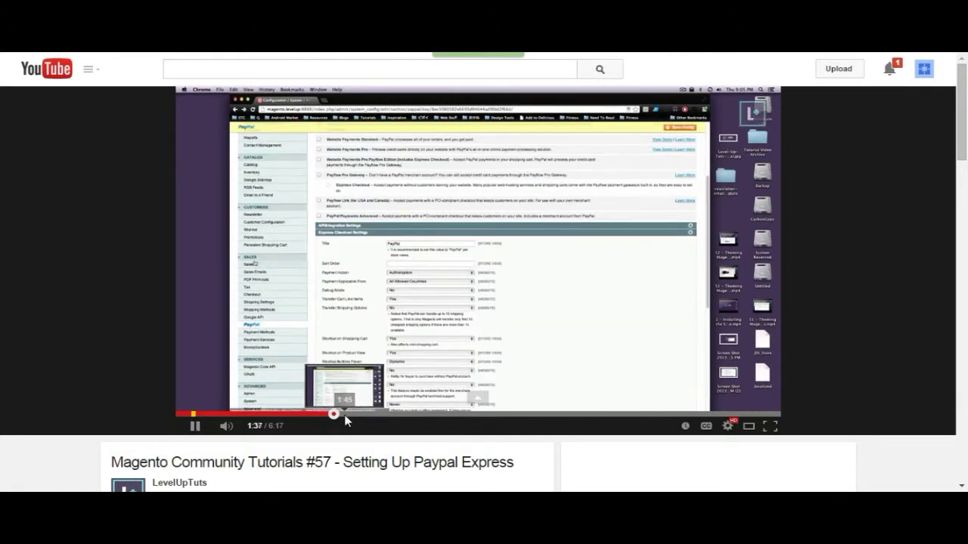
left_click(378, 416)
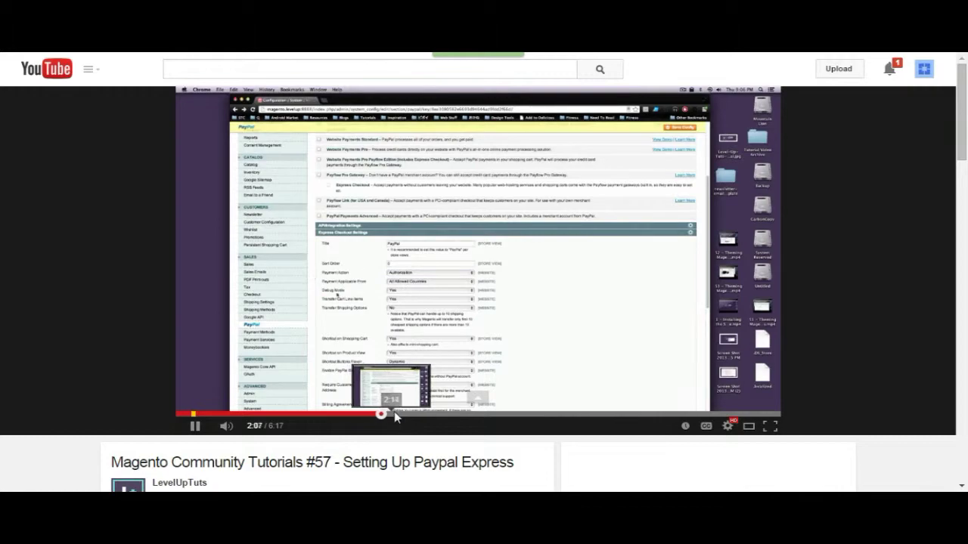
Step: Skip the YouTube tutorial ahead to about 2:14 to check its Express Checkout settings
left_click(394, 413)
double_click(425, 314)
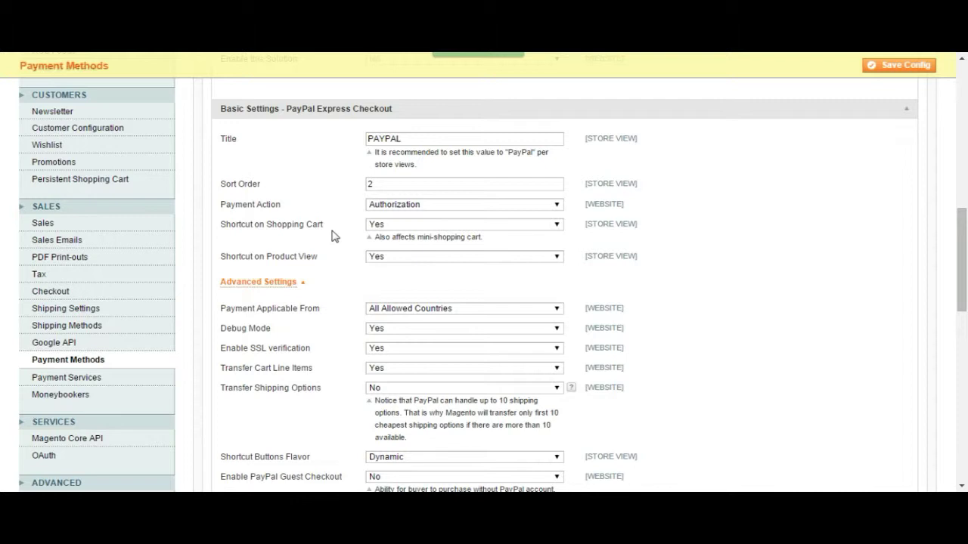
Step: Set Shortcut on Product View to No in the PayPal Express Checkout basic settings
left_click_drag(239, 229, 319, 227)
left_click(318, 229)
left_click_drag(230, 260, 306, 262)
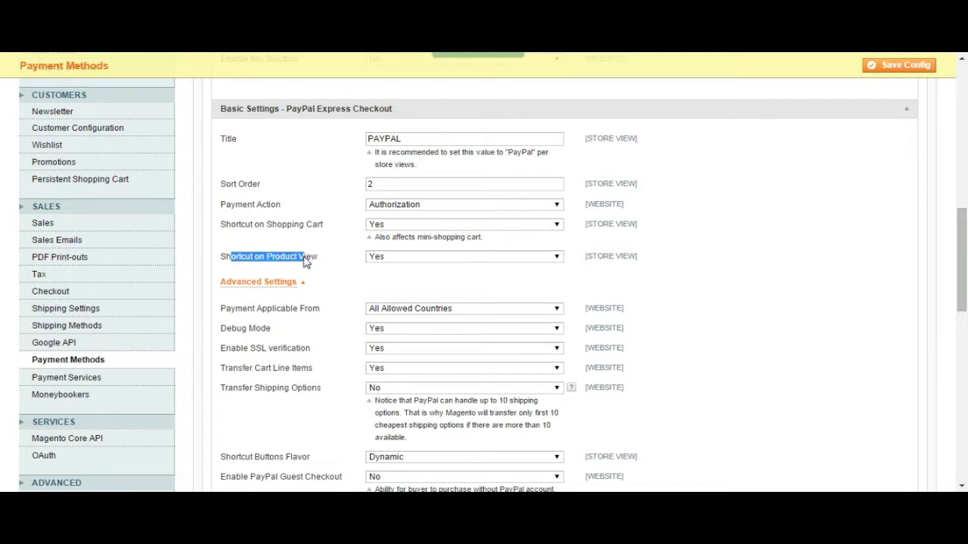
left_click(307, 260)
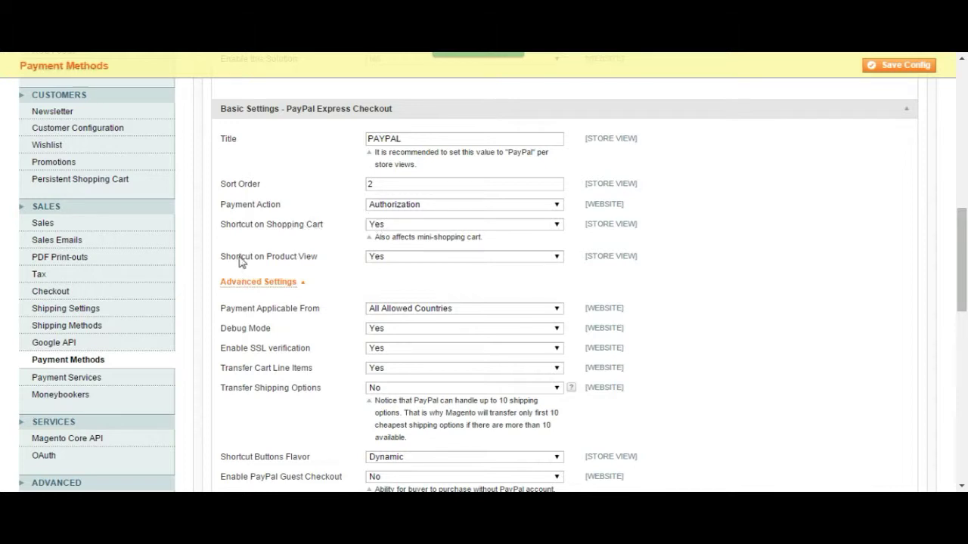
left_click_drag(237, 257, 305, 259)
left_click(428, 256)
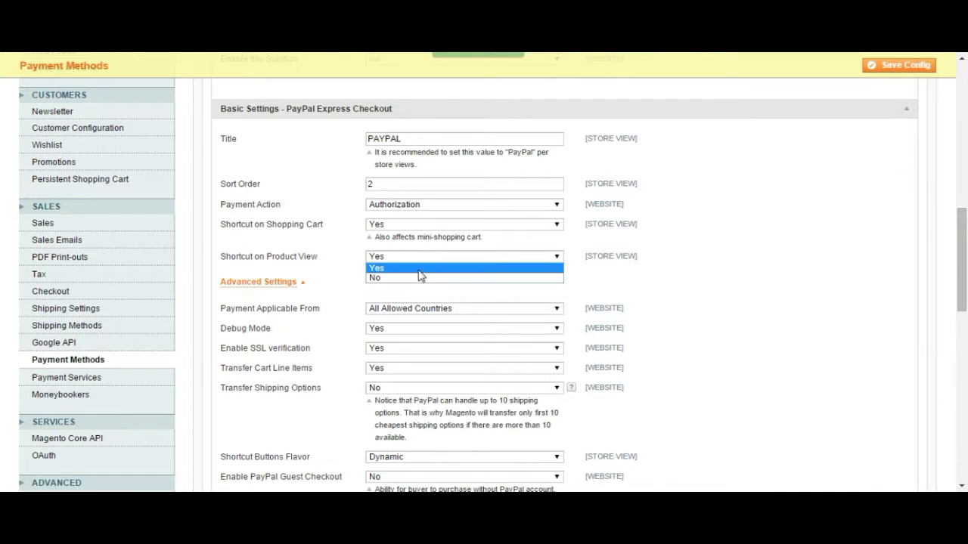
left_click(418, 274)
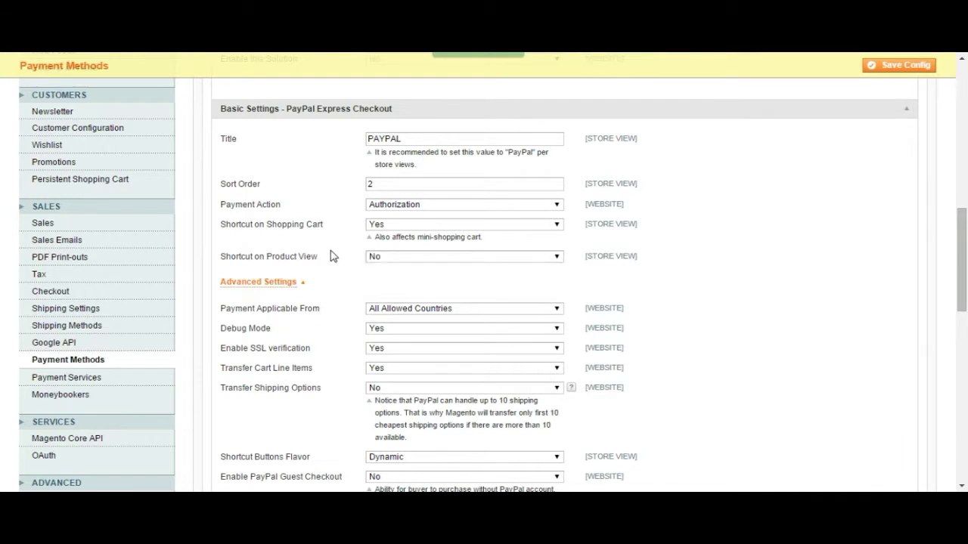
left_click_drag(220, 257, 318, 251)
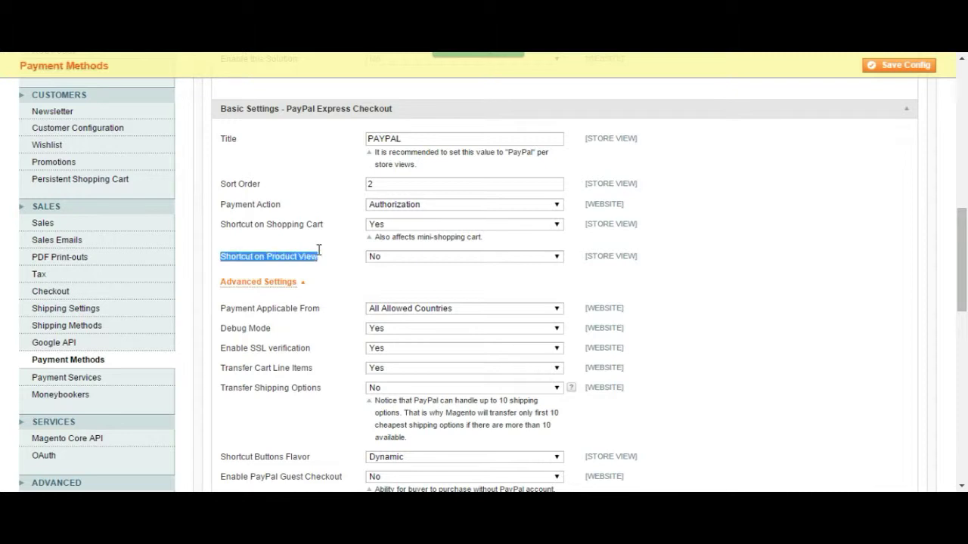
left_click(342, 268)
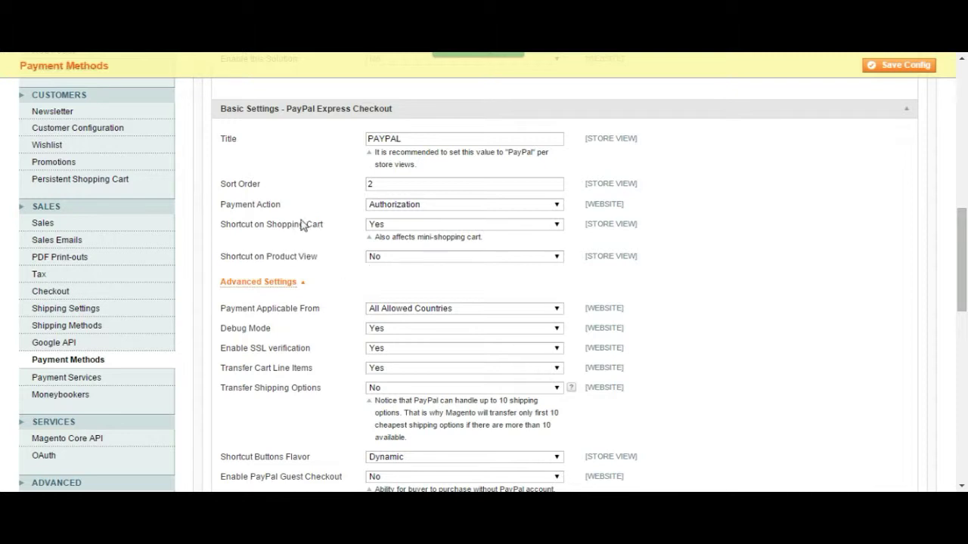
Step: Collapse the Advanced Settings of PayPal Express Checkout and expand them again
scroll(310, 223, "down", 1)
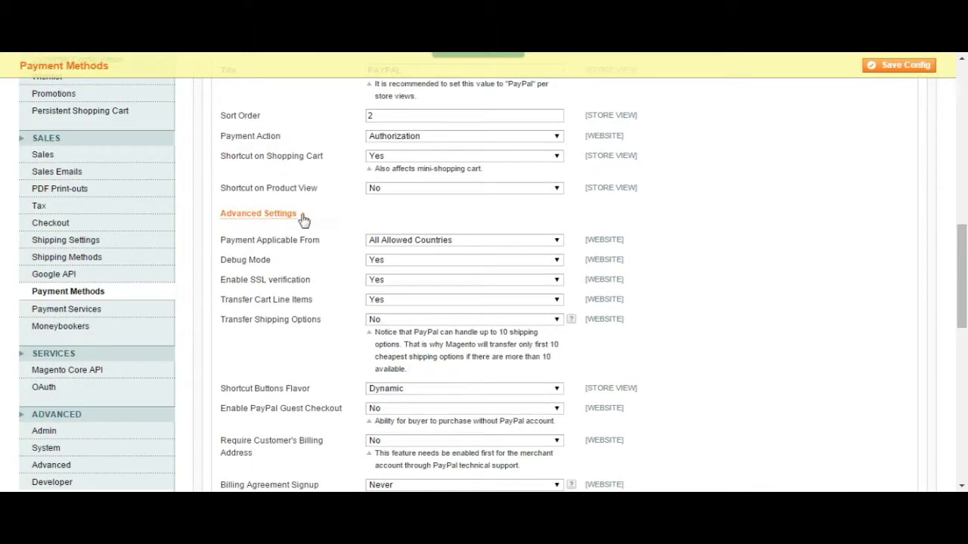
left_click(300, 217)
scroll(299, 264, "up", 2)
scroll(300, 294, "down", 1)
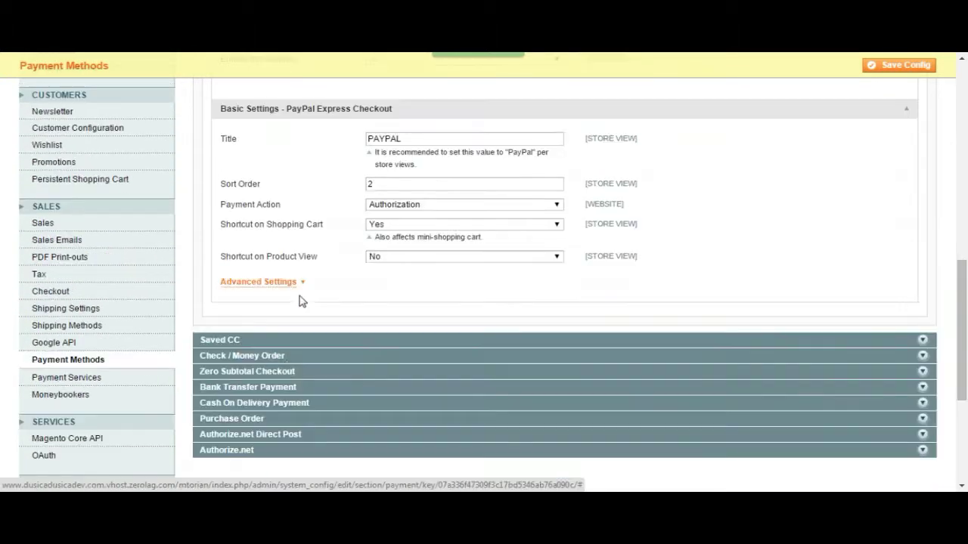
left_click(287, 284)
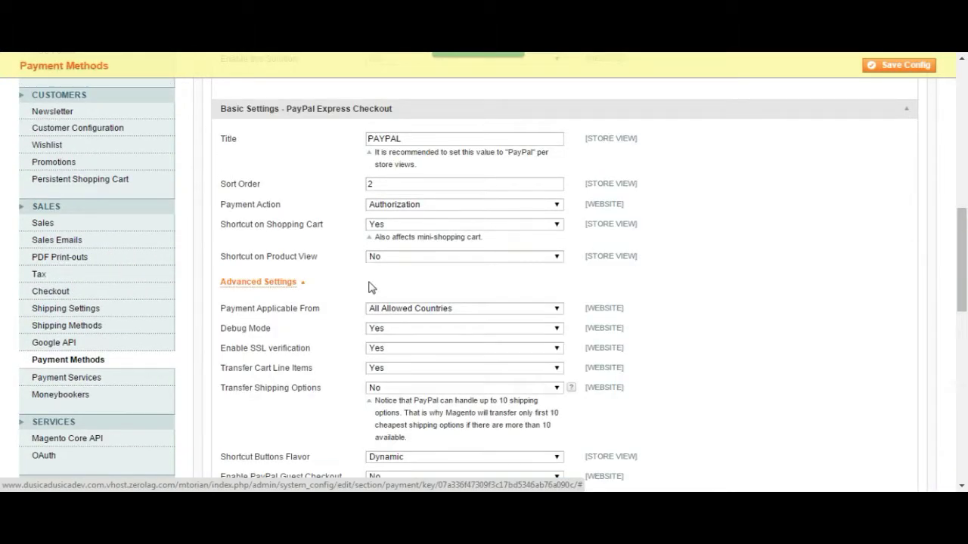
scroll(366, 287, "up", 1)
scroll(366, 287, "down", 1)
Step: Switch Debug Mode to No in the Express Checkout advanced settings and set it back to Yes
scroll(365, 285, "down", 1)
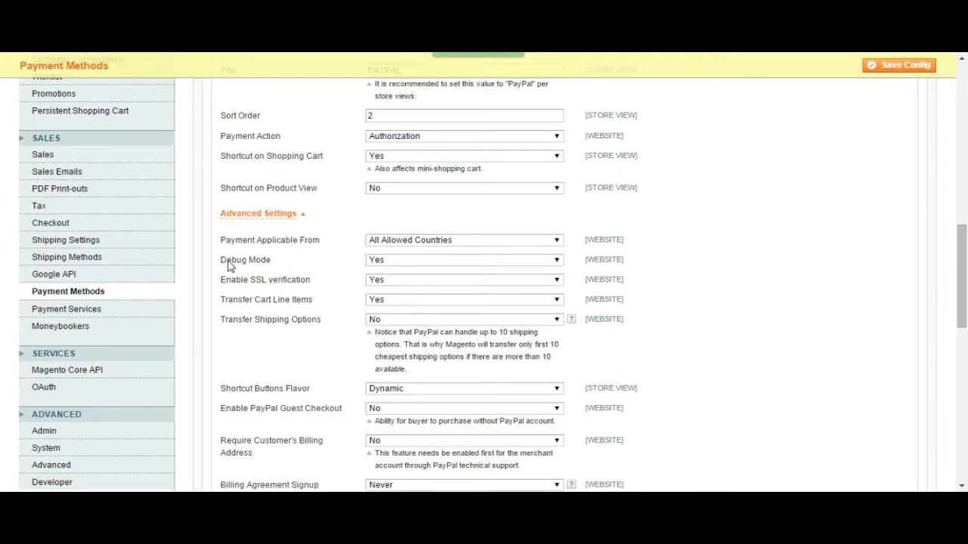
mouse_move(227, 263)
left_mouse_down()
mouse_move(283, 268)
mouse_move(245, 267)
left_mouse_up()
left_click(244, 267)
left_click(385, 263)
left_click(383, 262)
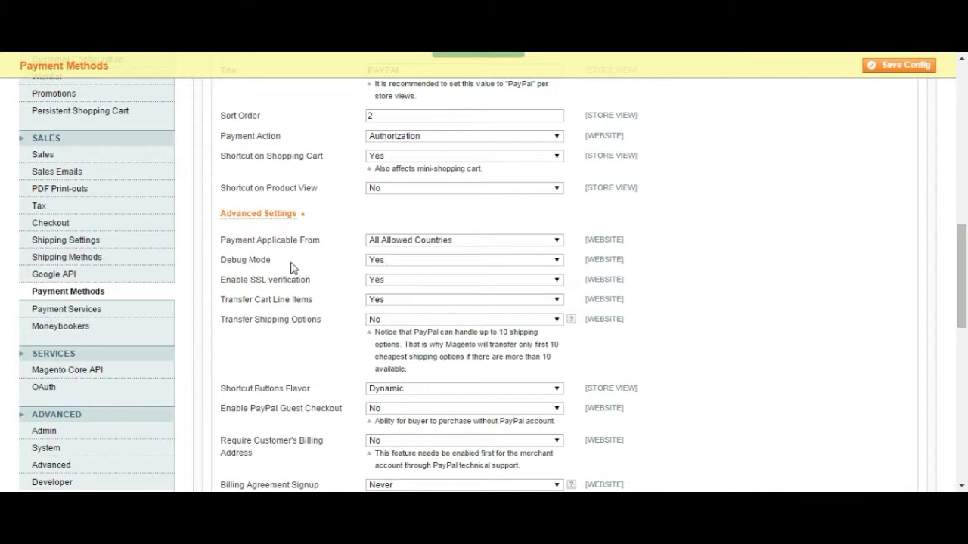
left_click(404, 259)
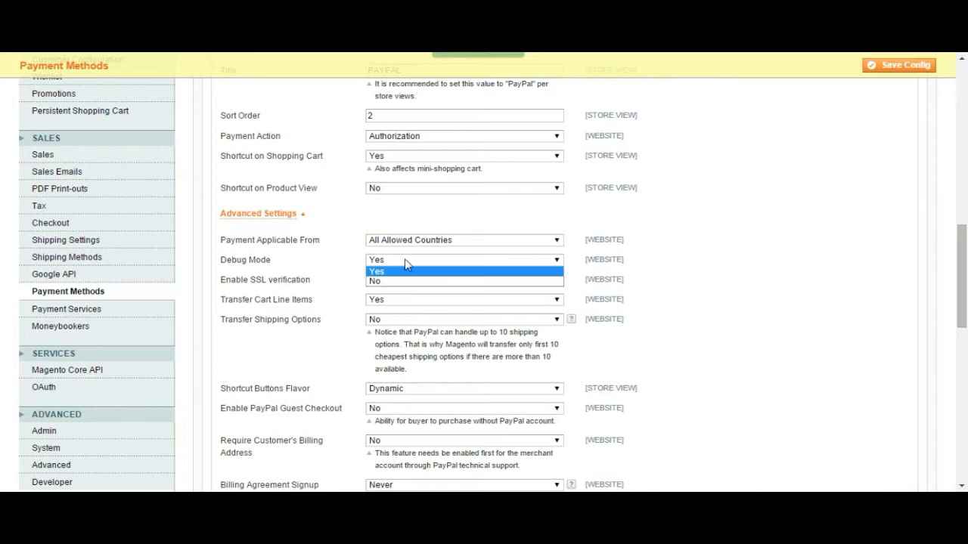
left_click(374, 282)
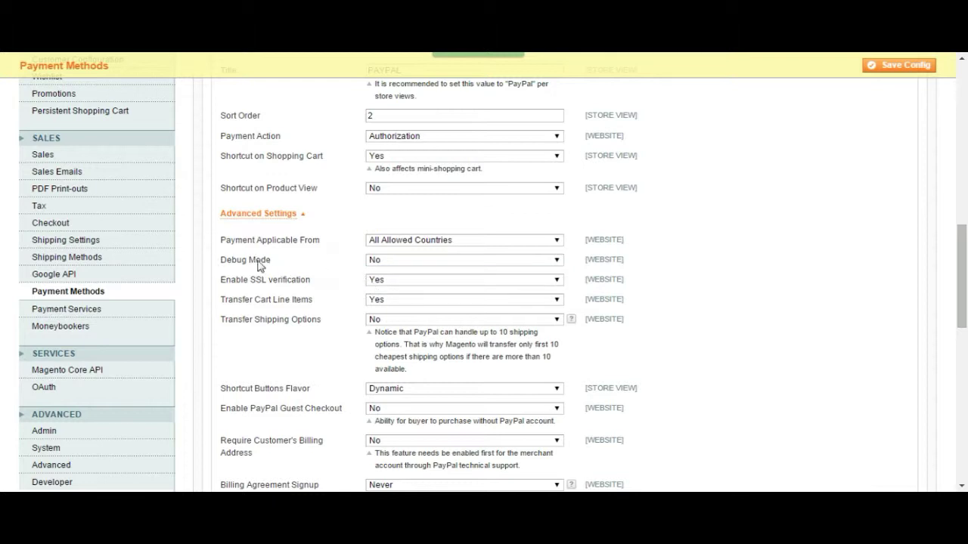
left_click(391, 261)
left_click(390, 270)
Step: Set Transfer Shipping Options to Yes in the Express Checkout advanced settings and check the option's help
scroll(307, 268, "down", 1)
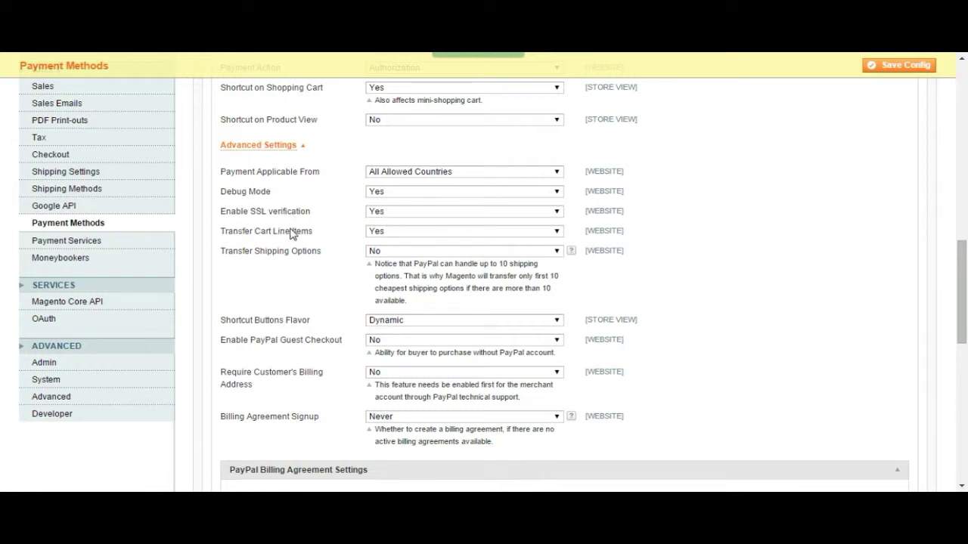
scroll(340, 235, "down", 1)
scroll(318, 159, "up", 1)
scroll(262, 235, "down", 1)
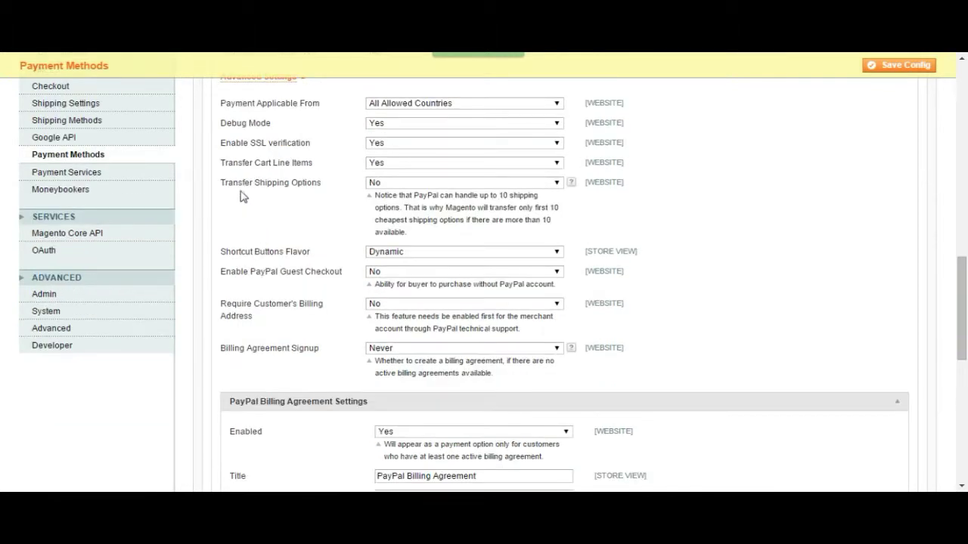
left_click_drag(237, 185, 290, 185)
left_click(291, 187)
left_click_drag(377, 195, 421, 208)
left_click(424, 208)
left_click(424, 184)
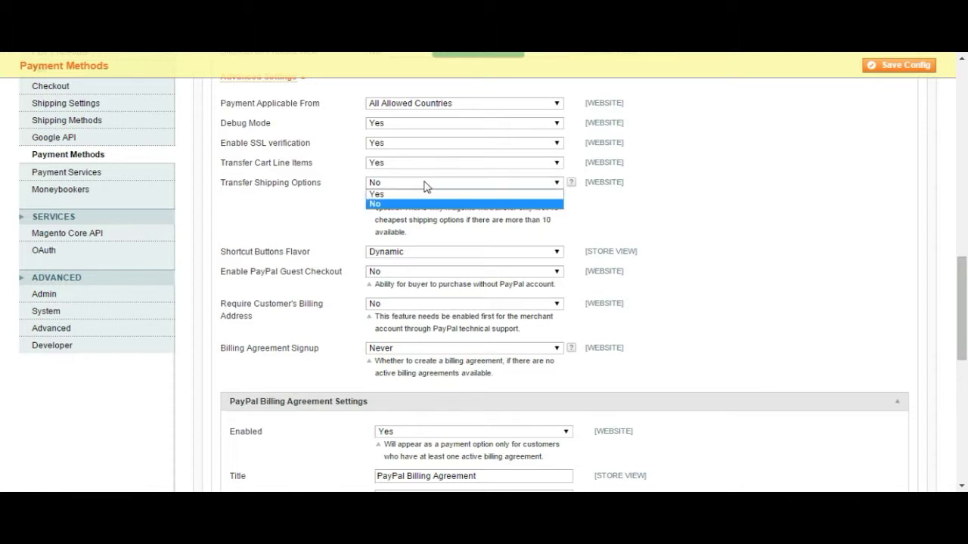
left_click(422, 193)
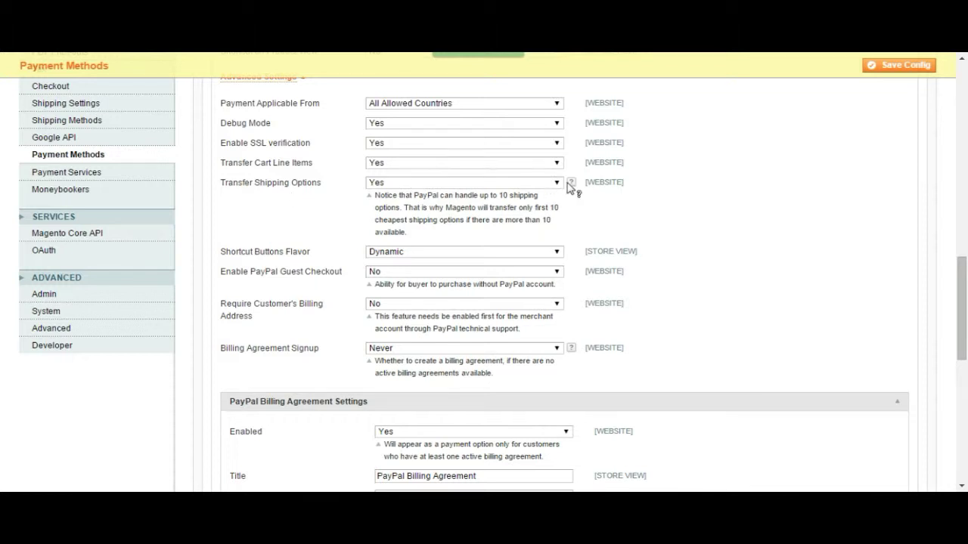
mouse_move(572, 185)
Step: Review the Shortcut Buttons Flavor choices and select Dynamic
left_click(425, 254)
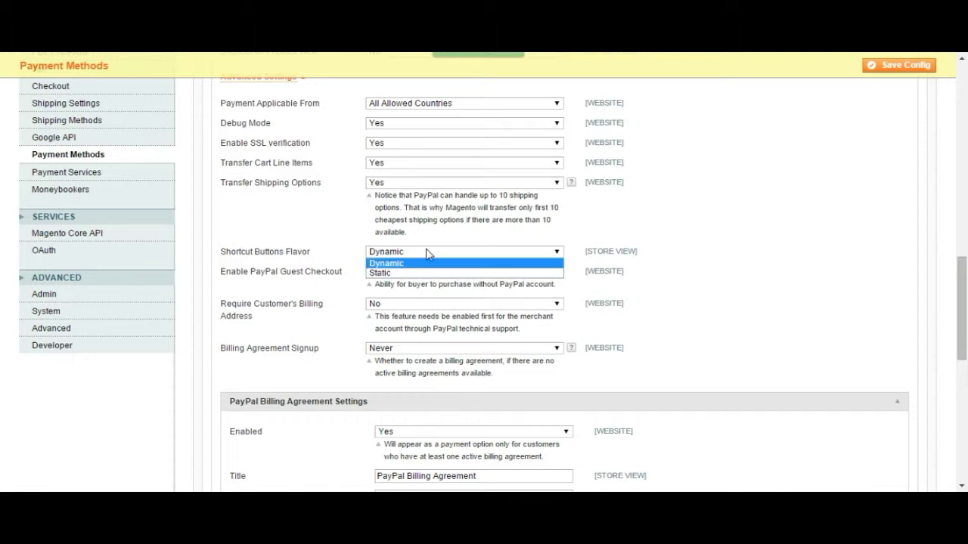
left_click(408, 270)
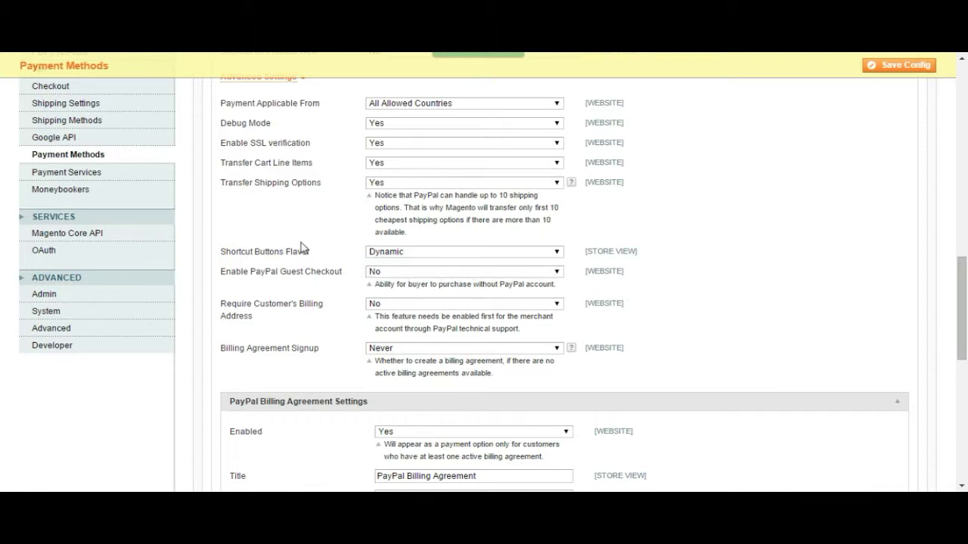
scroll(304, 249, "down", 1)
left_click(443, 183)
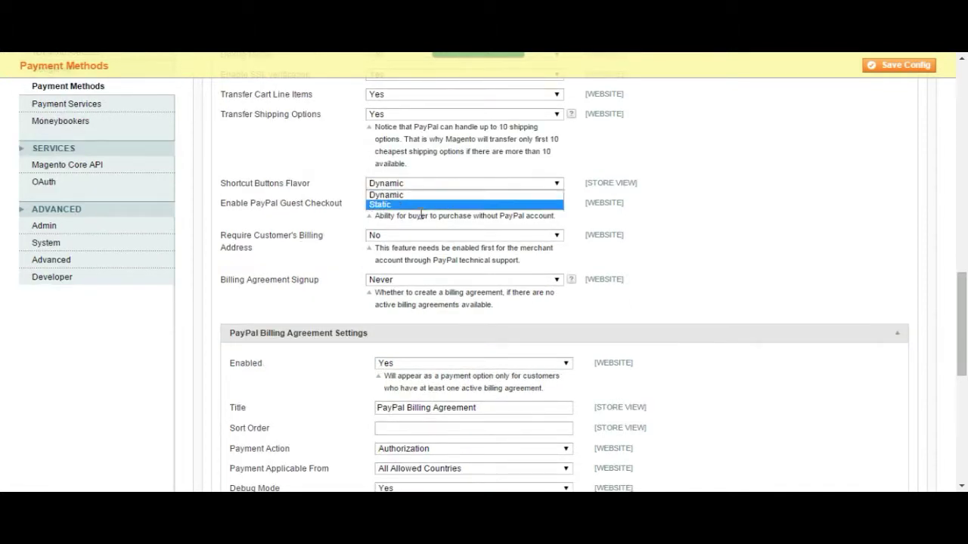
left_click(417, 195)
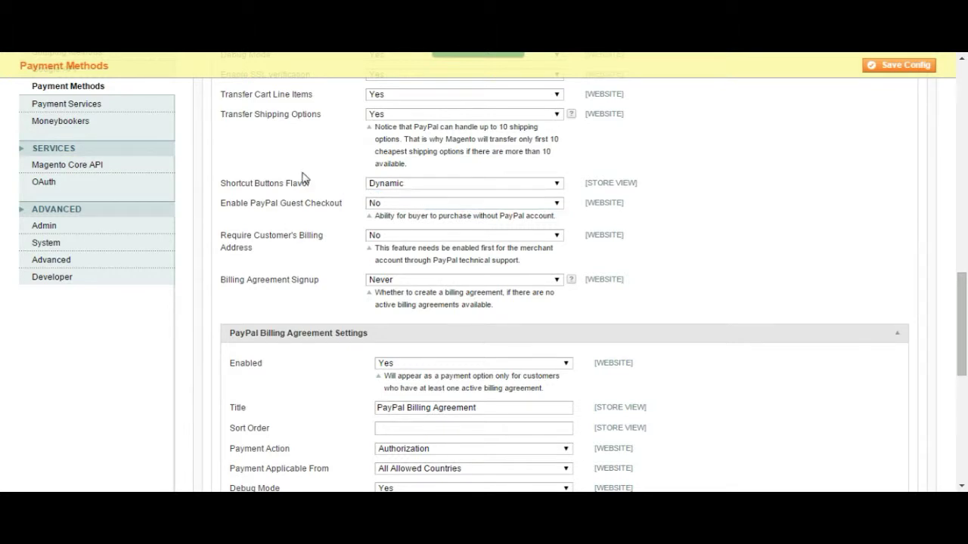
Step: Set Enable PayPal Guest Checkout to Yes so buyers can purchase without a PayPal account
left_click(437, 204)
left_click(432, 214)
double_click(256, 204)
left_click(280, 208)
double_click(262, 205)
left_click(307, 206)
left_click(412, 208)
left_click(413, 214)
Step: Choose No for Require Customer's Billing Address and Never for Billing Agreement Signup
left_click(437, 237)
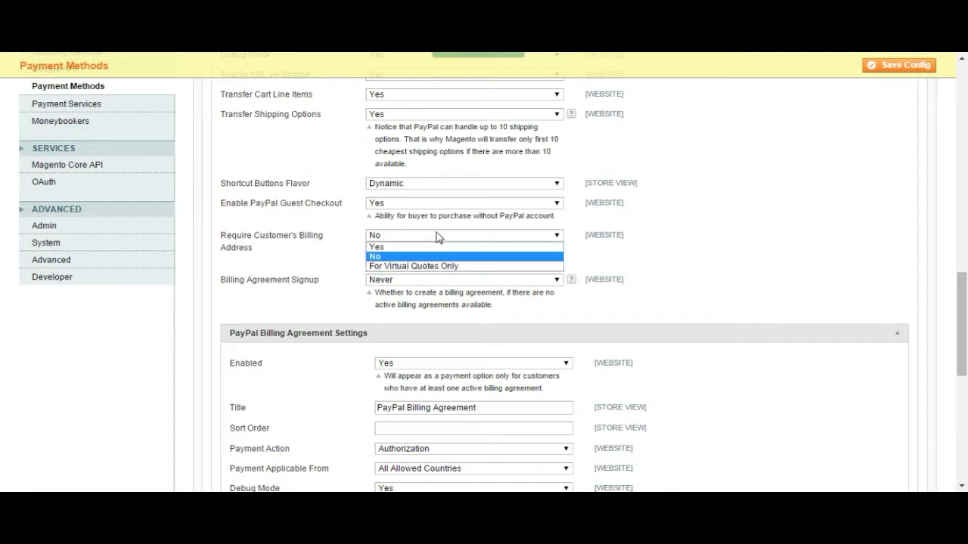
left_click(393, 257)
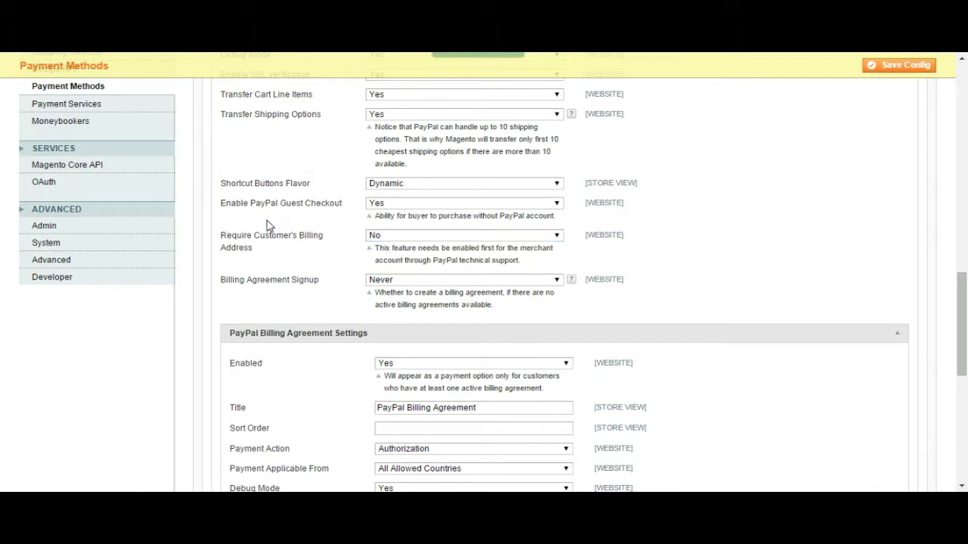
scroll(268, 225, "down", 2)
left_click(403, 214)
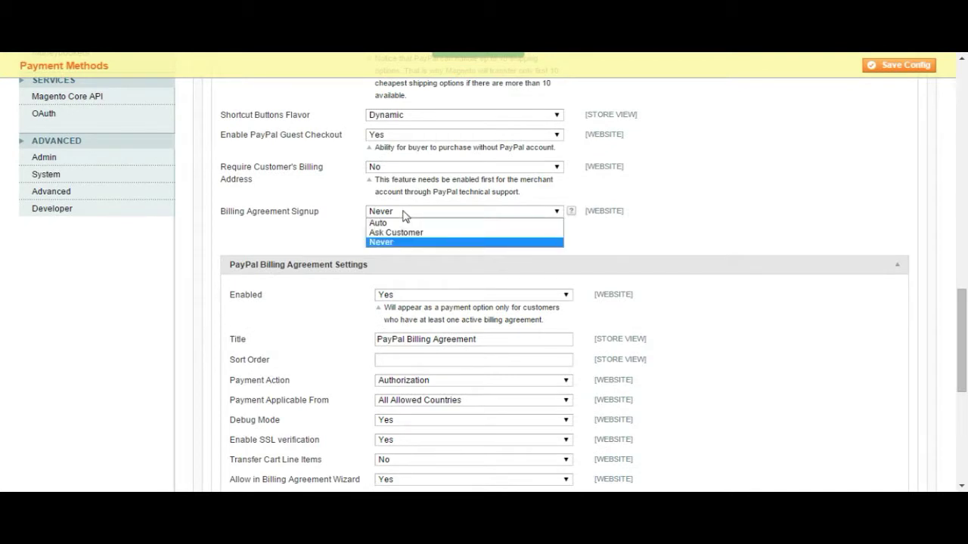
left_click(403, 214)
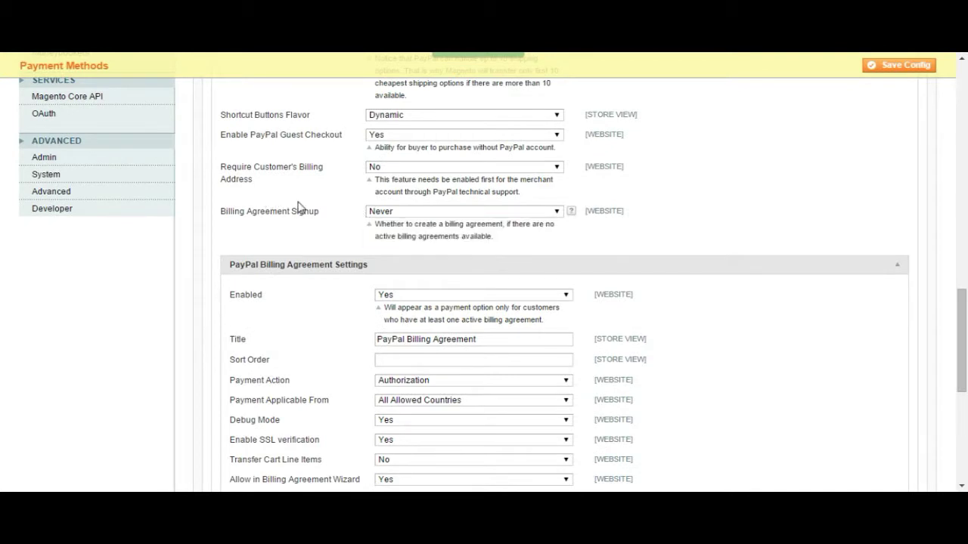
left_click(397, 213)
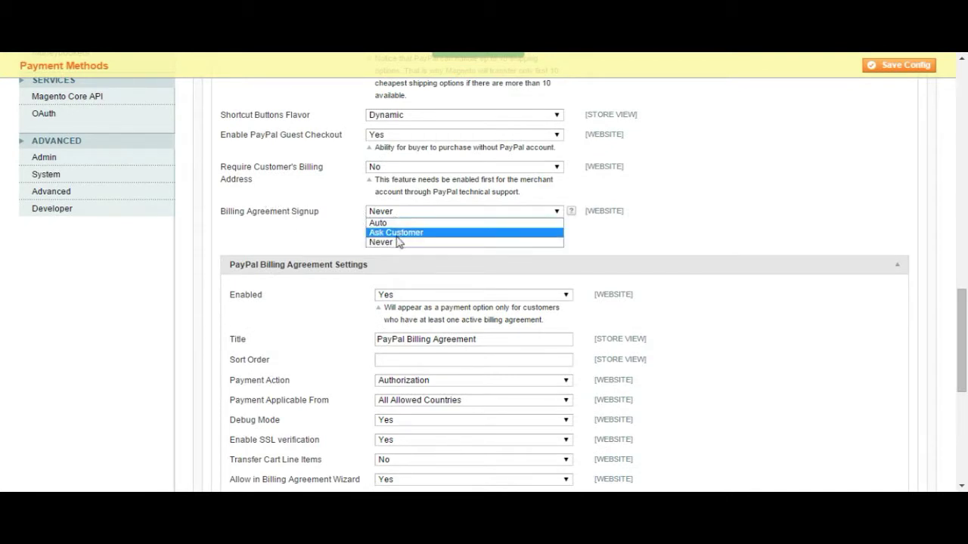
left_click(397, 244)
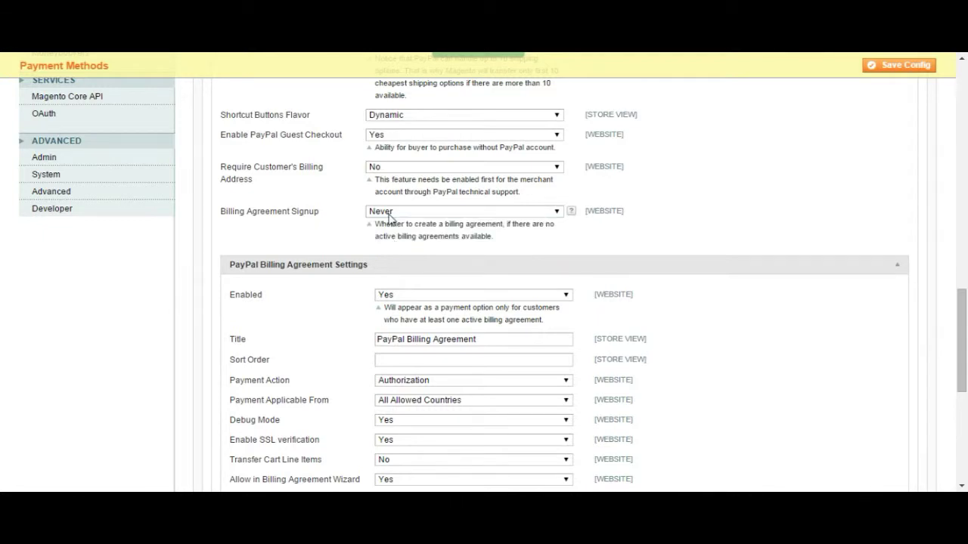
Step: Review the enabled state, title and sort order in the PayPal Billing Agreement Settings, and collapse that section
scroll(331, 211, "down", 1)
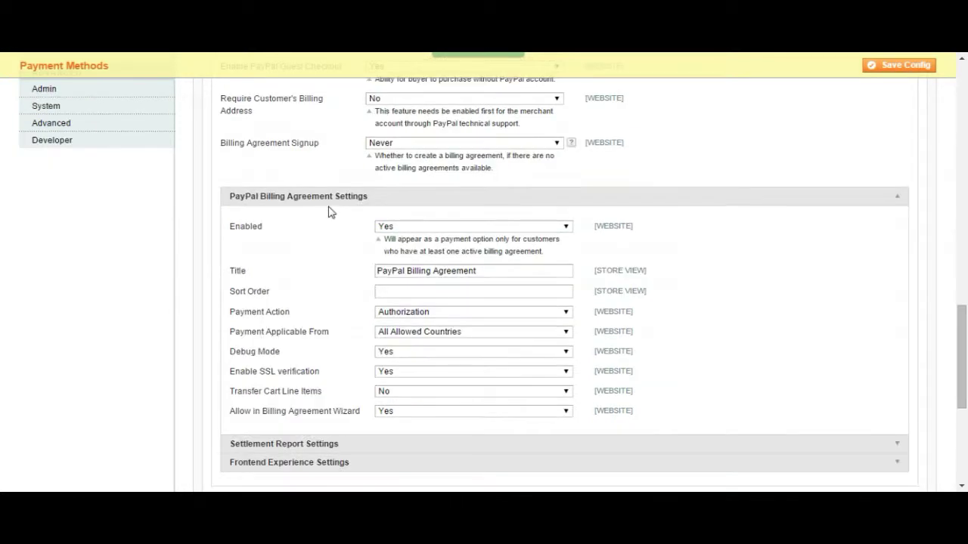
scroll(330, 212, "up", 3)
scroll(330, 211, "down", 3)
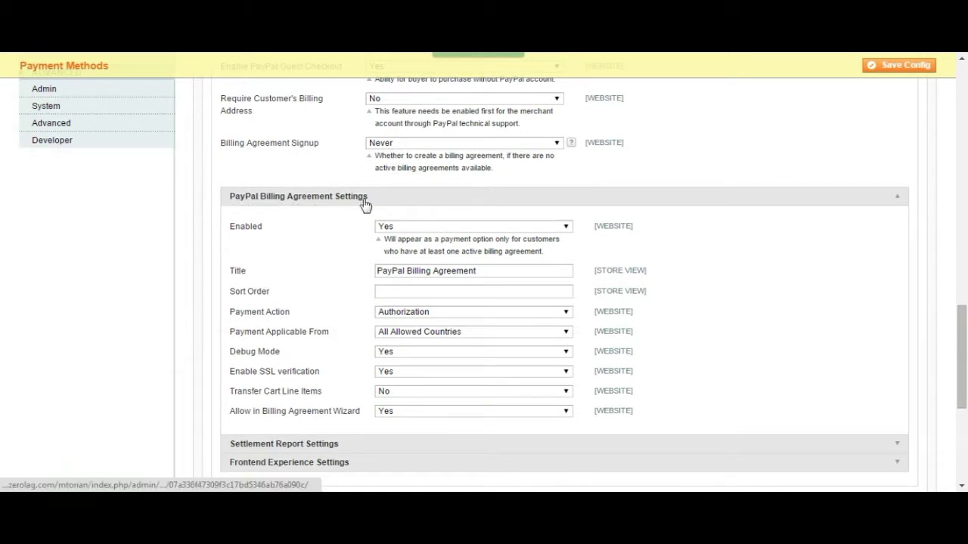
left_click(446, 226)
left_click(476, 230)
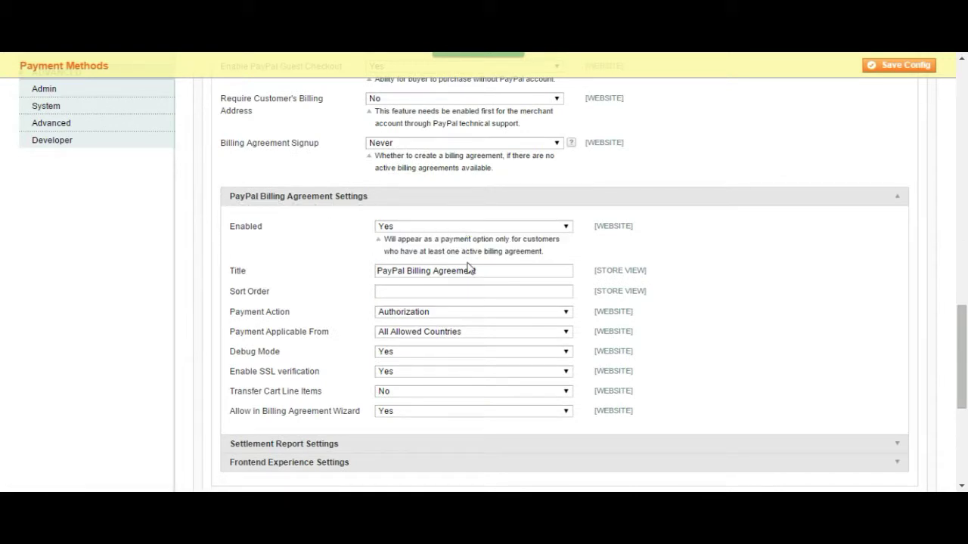
left_click_drag(484, 270, 328, 278)
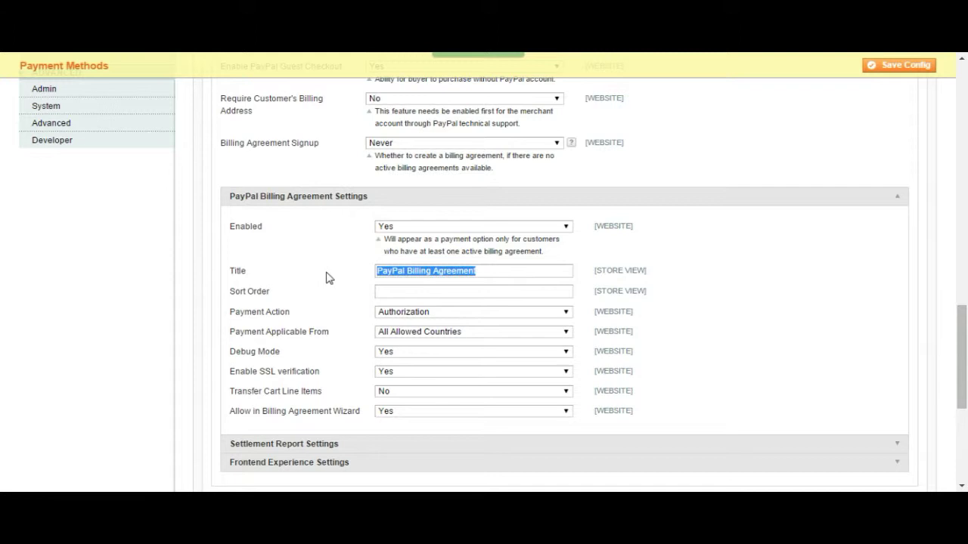
left_click(421, 290)
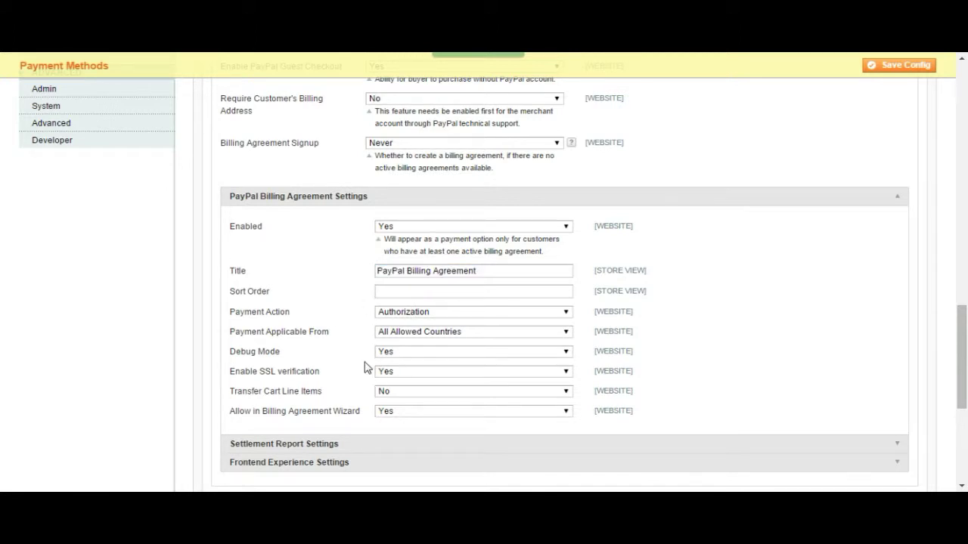
left_click(317, 196)
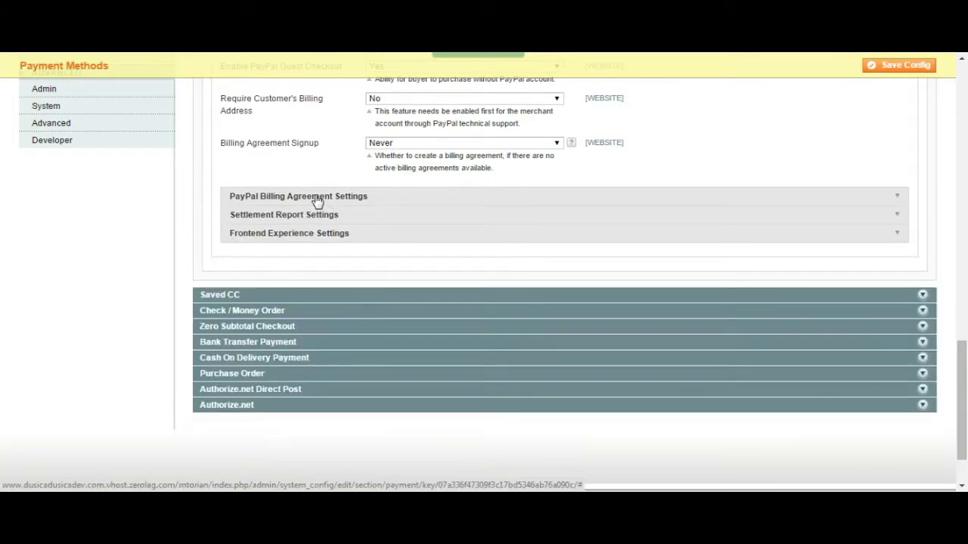
left_click(316, 197)
left_click(316, 197)
Step: Expand the Settlement Report Settings and view the SFTP credentials and scheduled fetching options
left_click(302, 216)
scroll(302, 225, "down", 3)
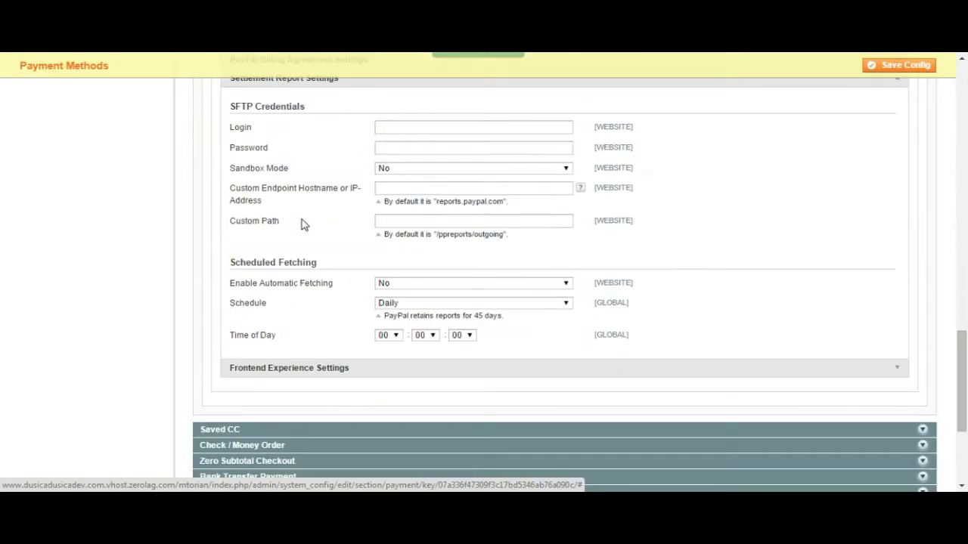
Step: Collapse the Settlement Report Settings and expand the Frontend Experience Settings
scroll(302, 225, "up", 3)
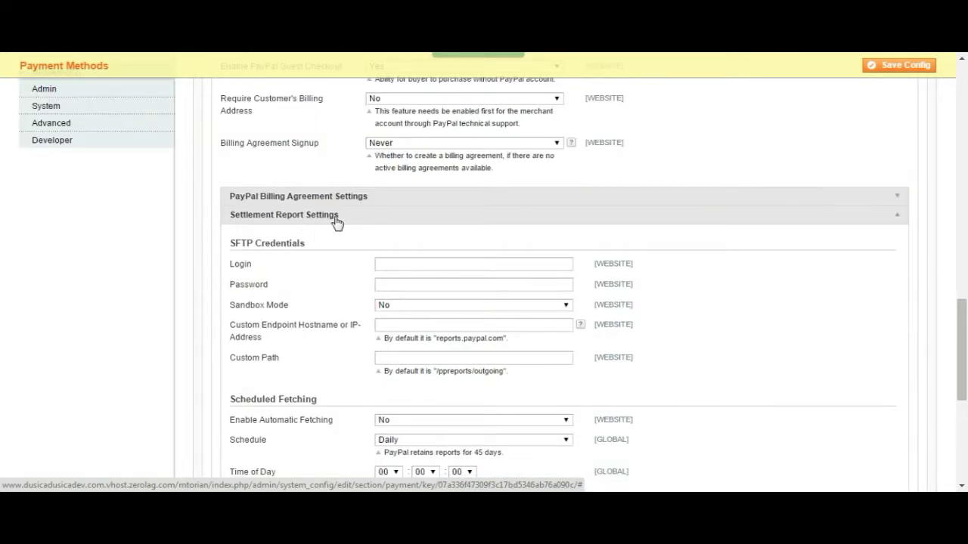
left_click(337, 217)
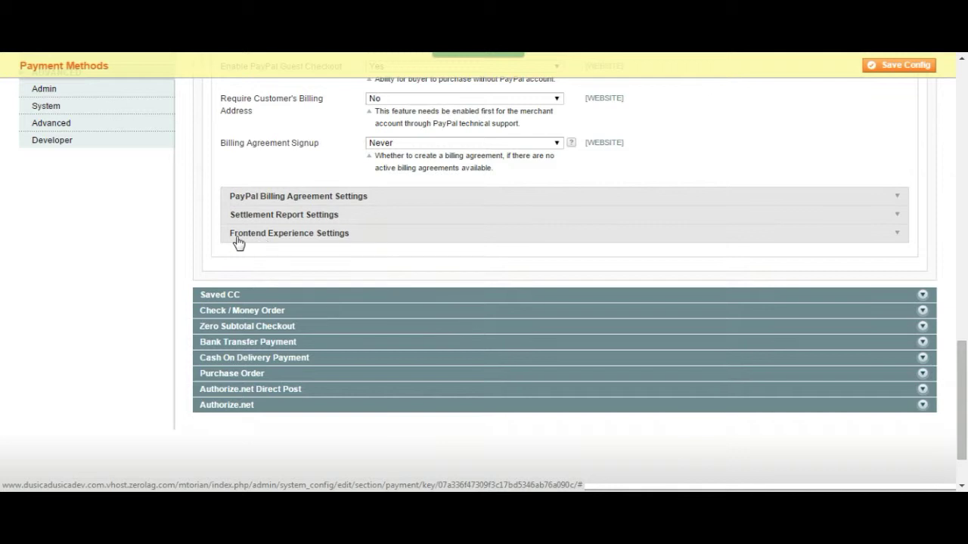
left_click(257, 239)
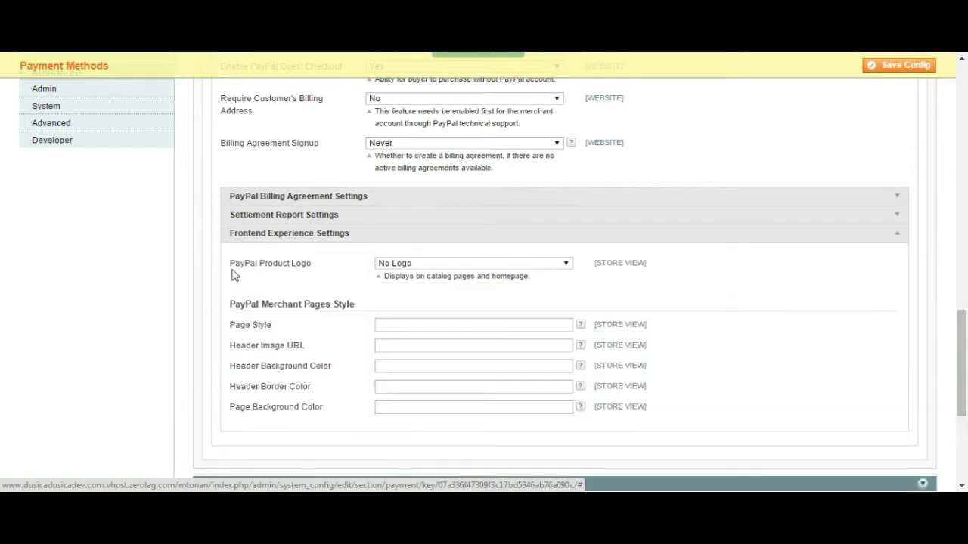
Step: Look through the PayPal Product Logo options and choose No Logo
left_click_drag(233, 265, 327, 269)
left_click(439, 265)
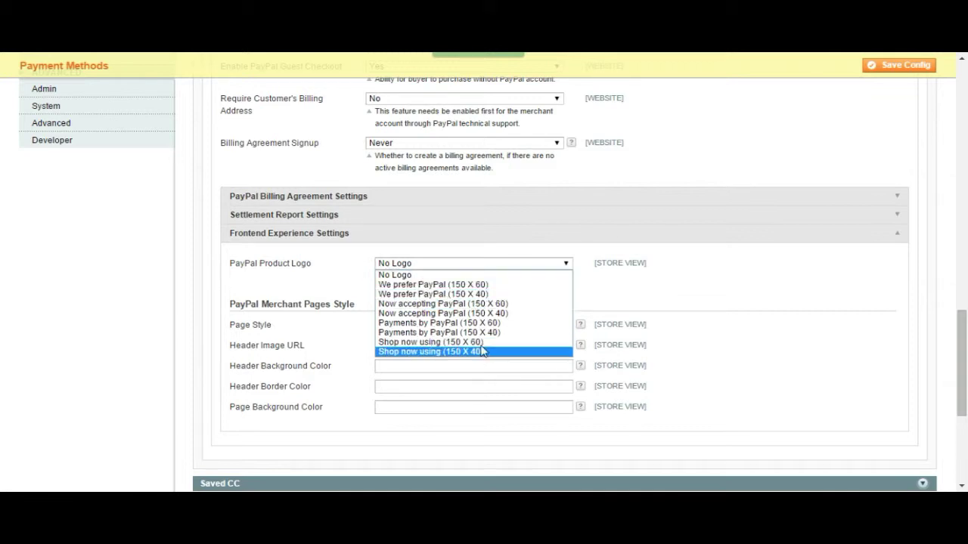
left_click(426, 276)
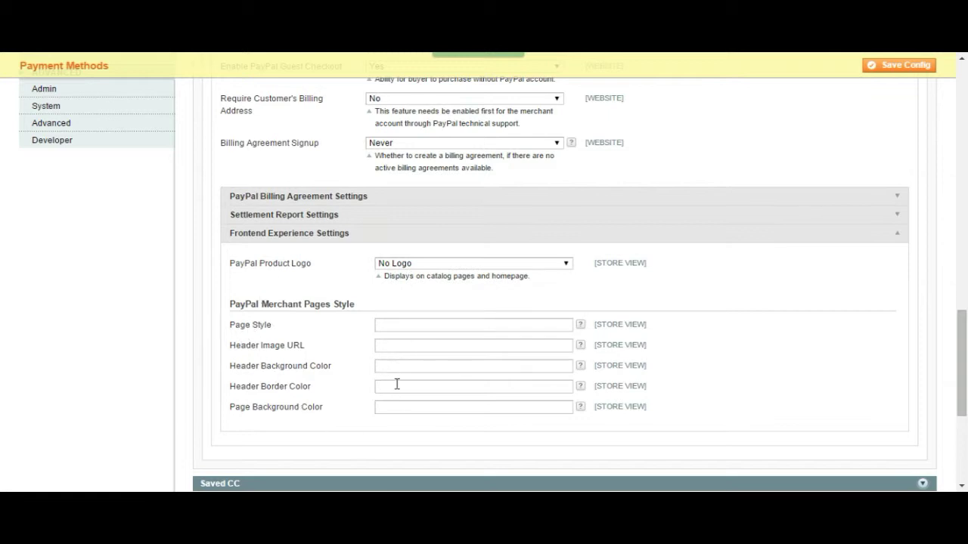
Step: Examine the page style, header image and color fields under PayPal Merchant Pages Style, and return to the start of the Payment Methods page
left_click_drag(294, 307, 311, 341)
left_click(247, 302)
scroll(313, 306, "down", 1)
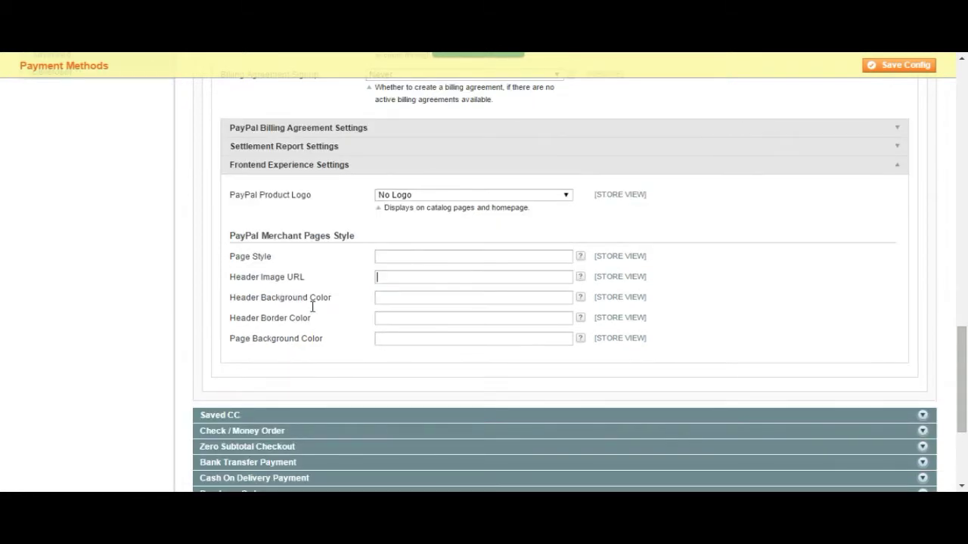
scroll(312, 306, "up", 2)
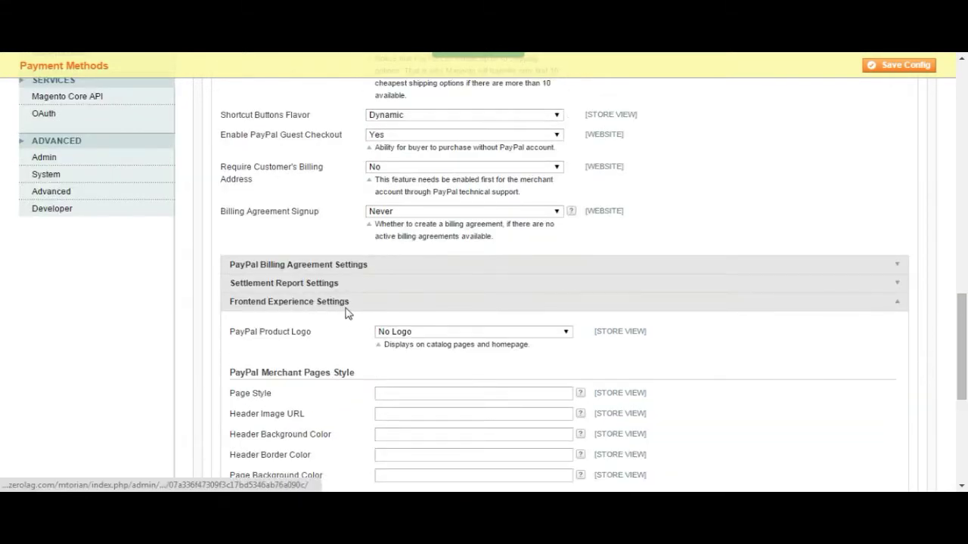
scroll(348, 307, "up", 11)
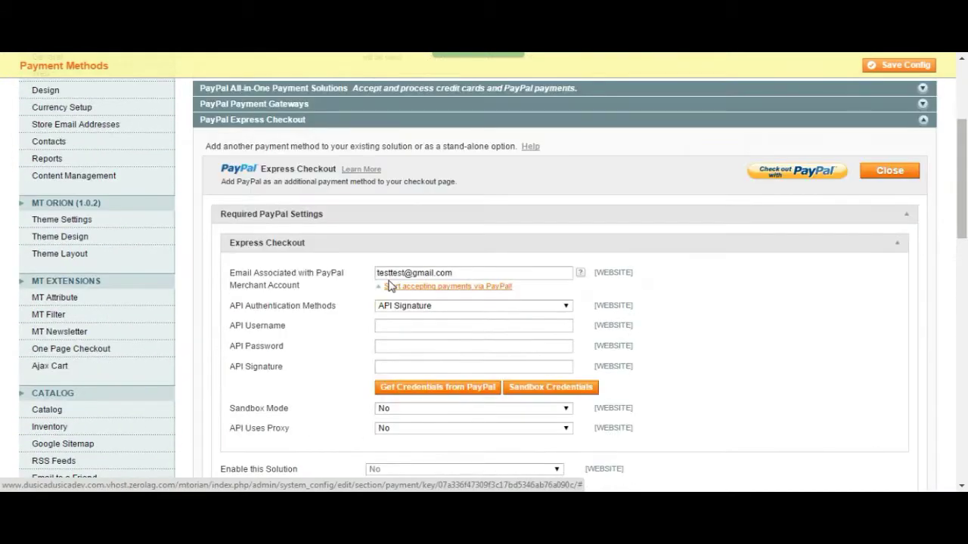
scroll(484, 291, "up", 3)
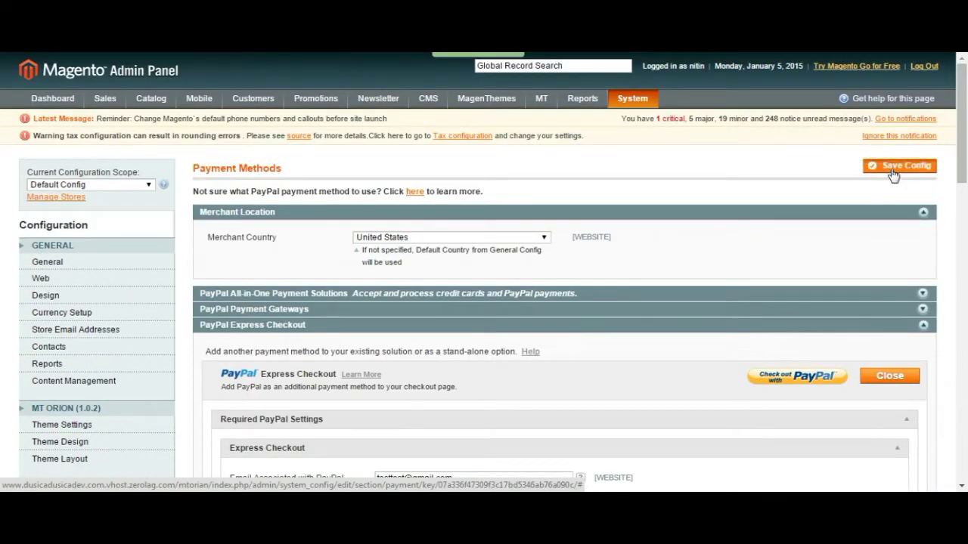